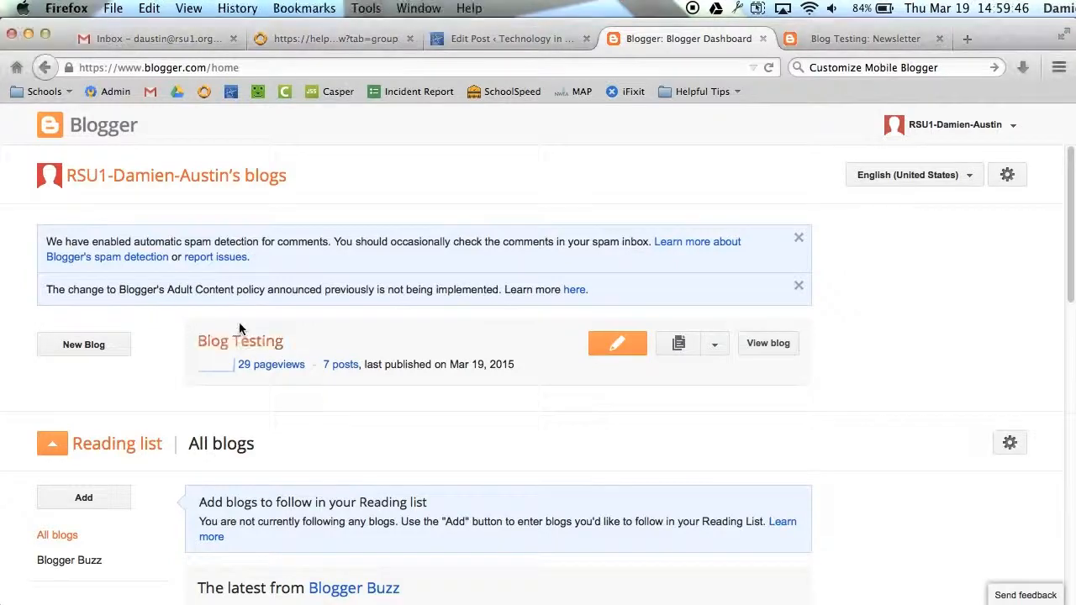
Open the Blog Testing blog's layout, look over its gadgets, and view the Blog Archive gadget's configuration before cancelling it
click(251, 341)
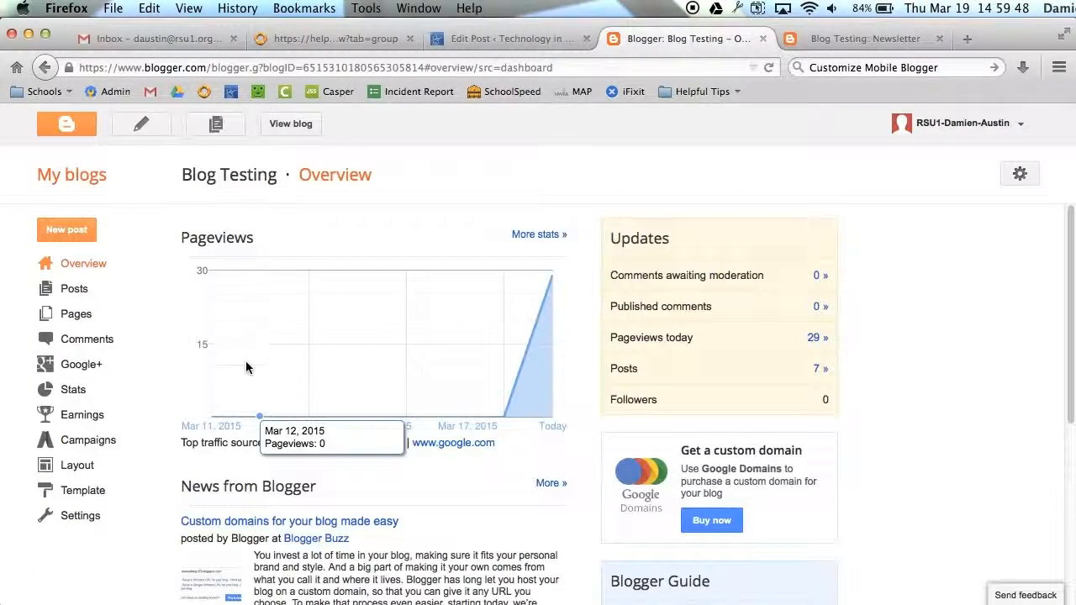
click(78, 465)
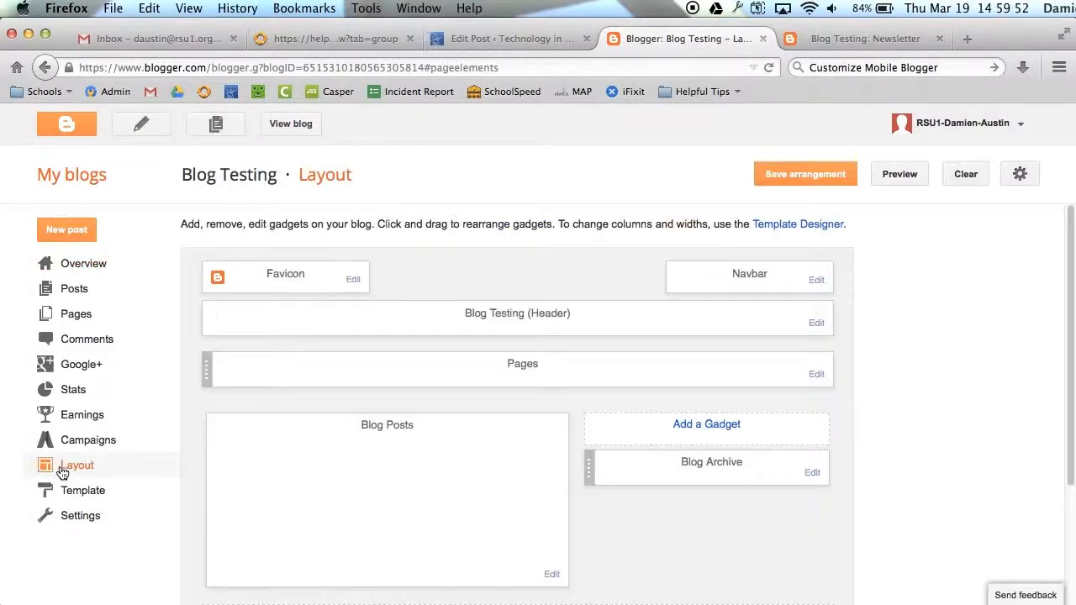
scroll(566, 368, down, 1)
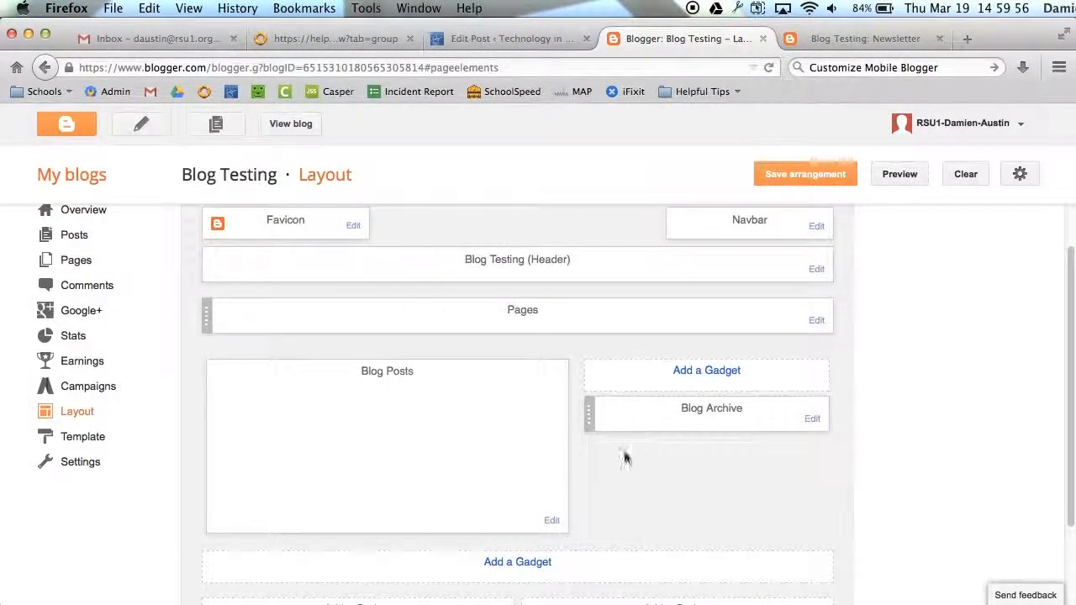
scroll(571, 500, down, 2)
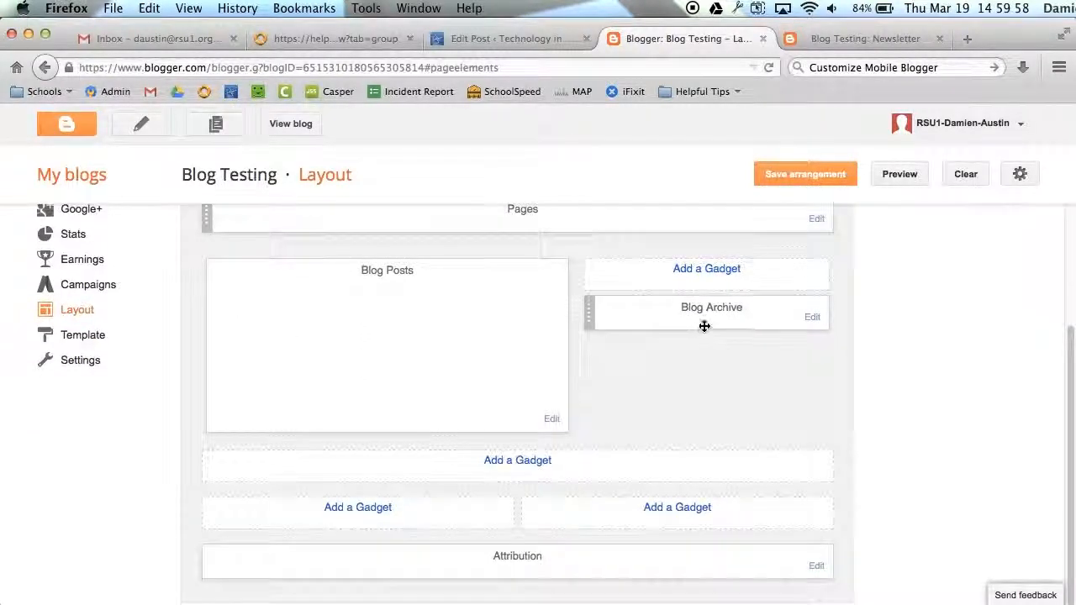
scroll(636, 412, up, 3)
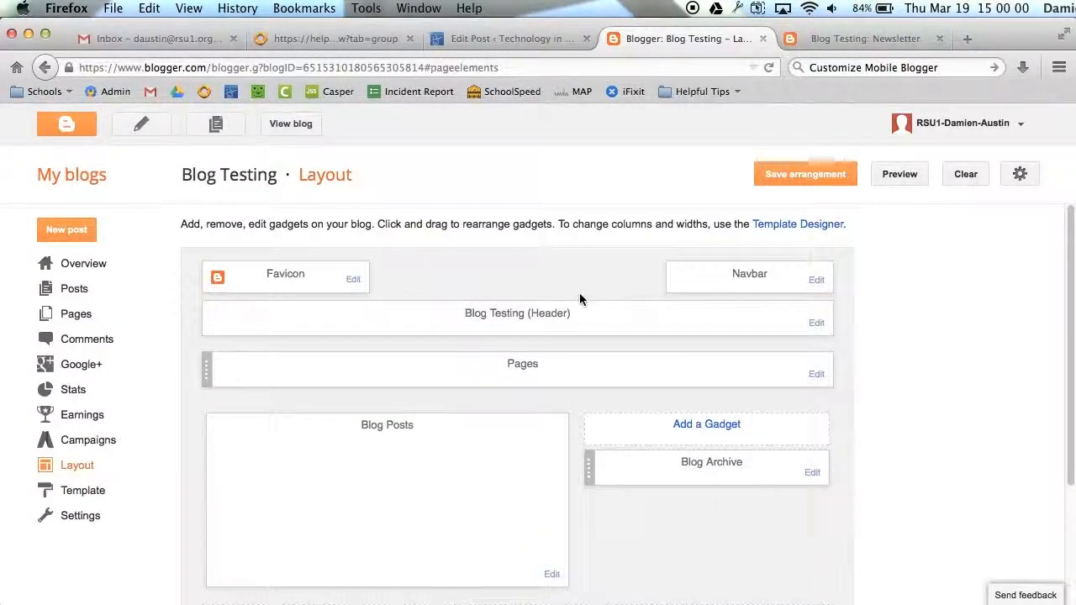
click(813, 474)
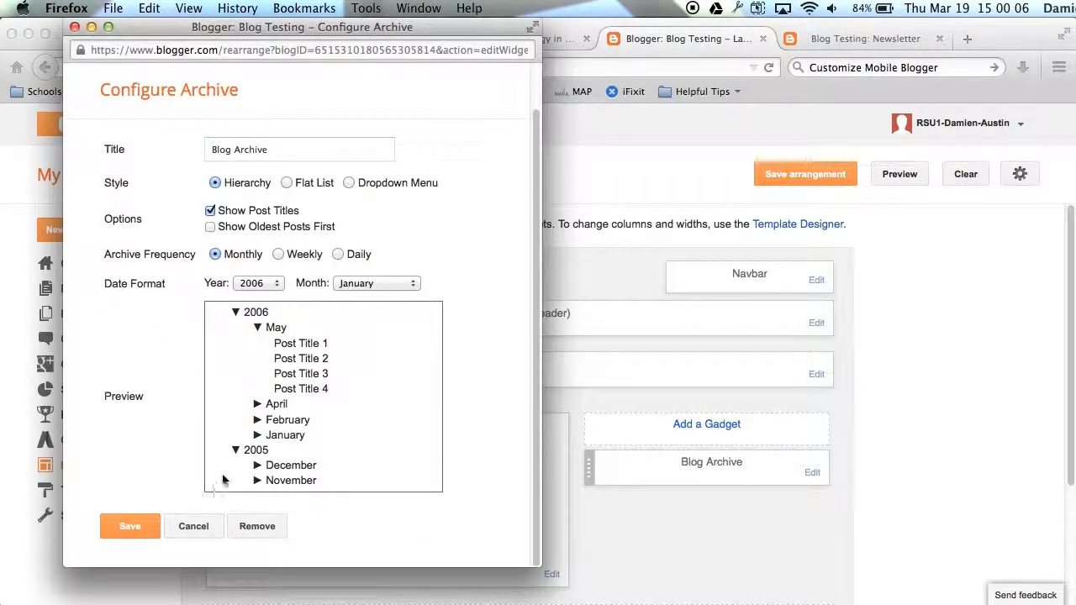
click(183, 528)
Browse the third-party gadgets that can be added to the blog's sidebar, and close the gadget list
scroll(534, 526, down, 3)
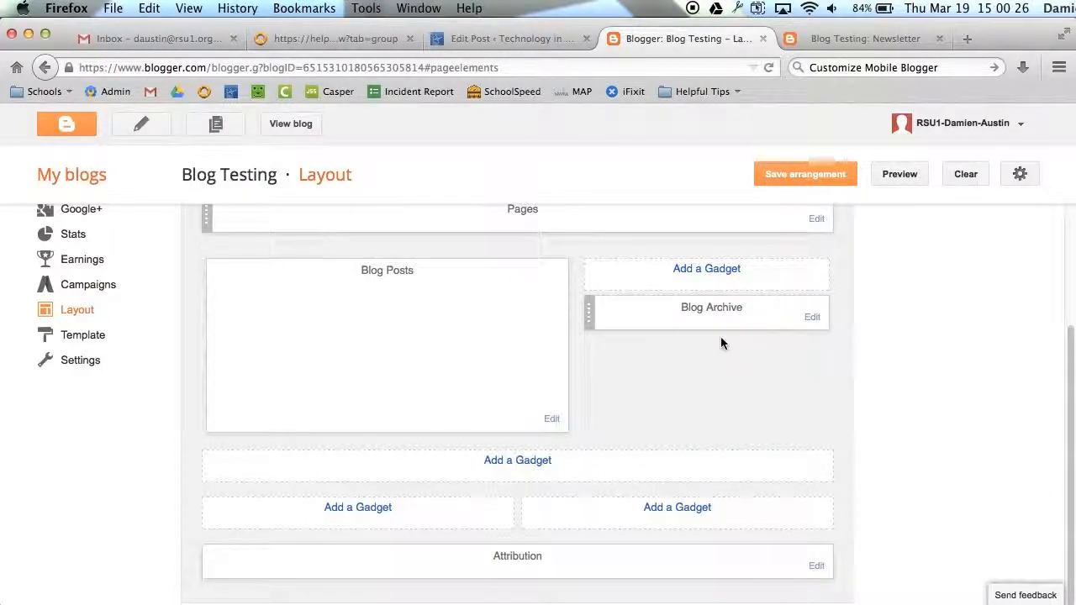
click(714, 272)
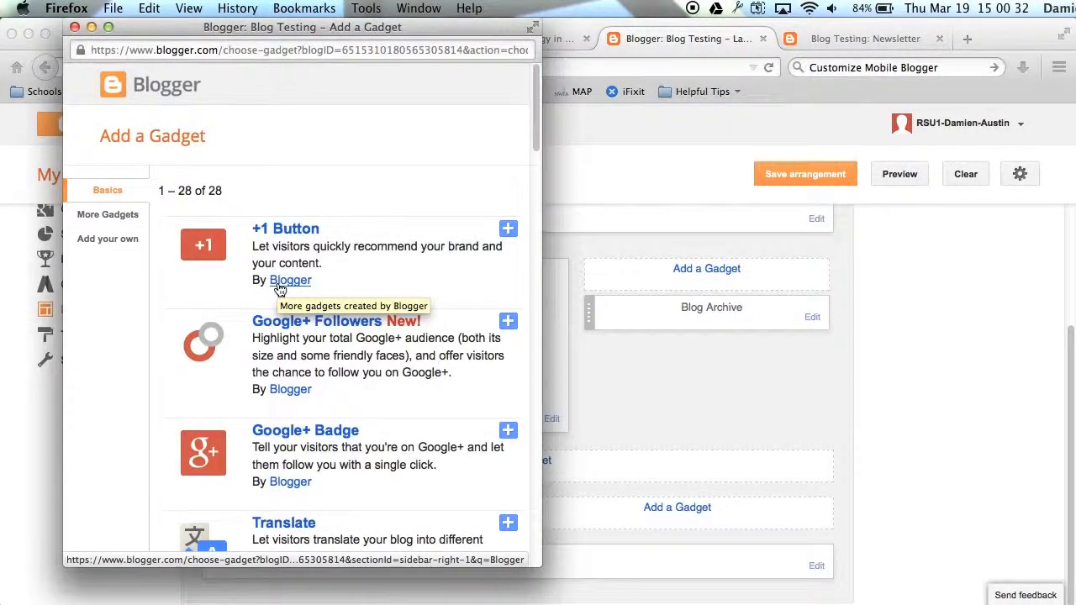
click(108, 214)
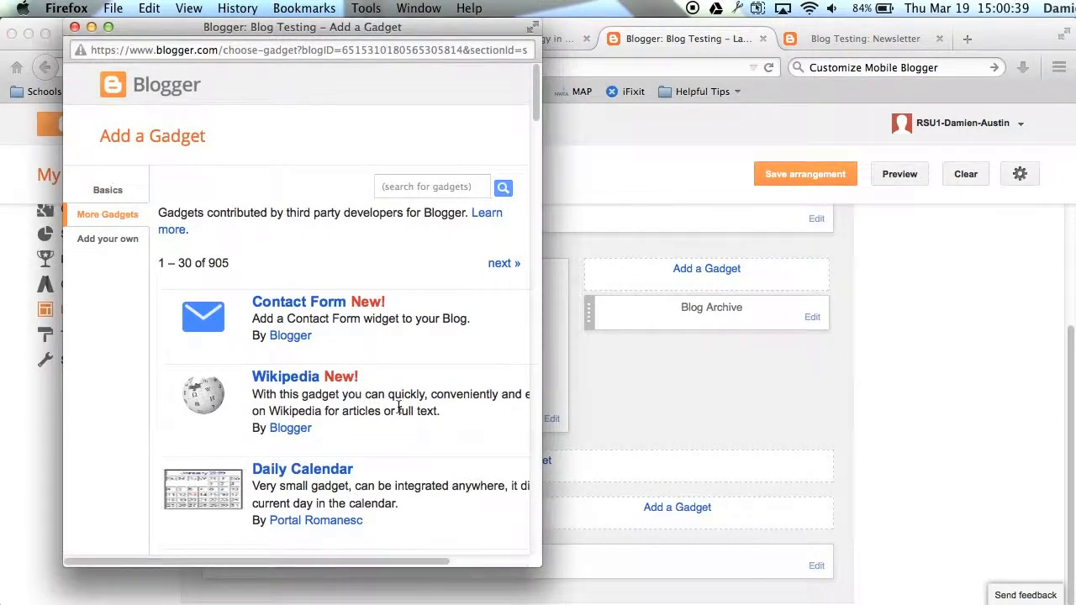
scroll(409, 409, down, 5)
scroll(406, 382, down, 1)
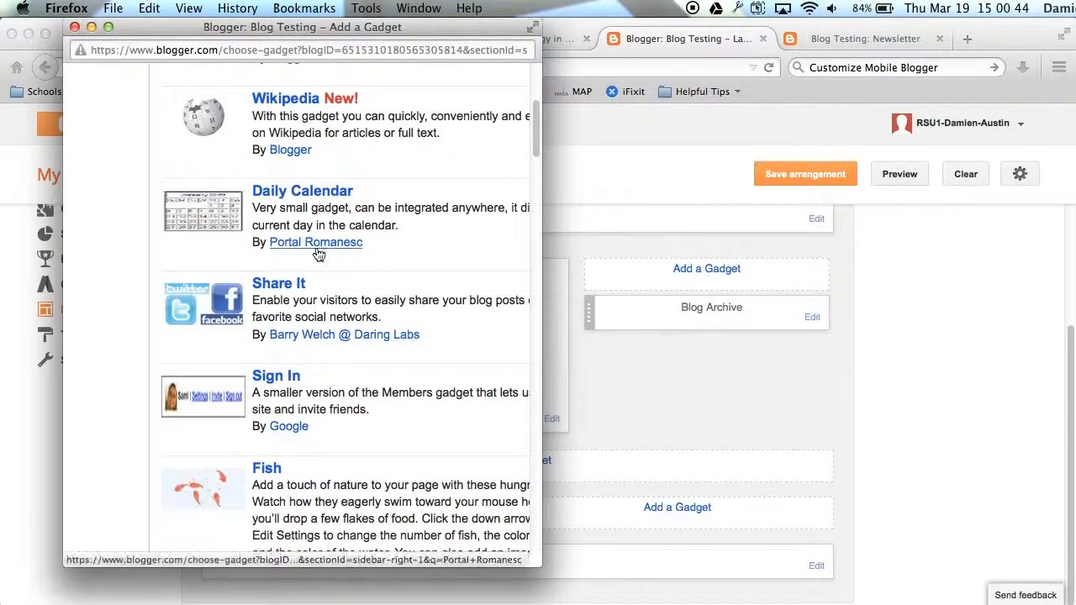
scroll(324, 353, down, 10)
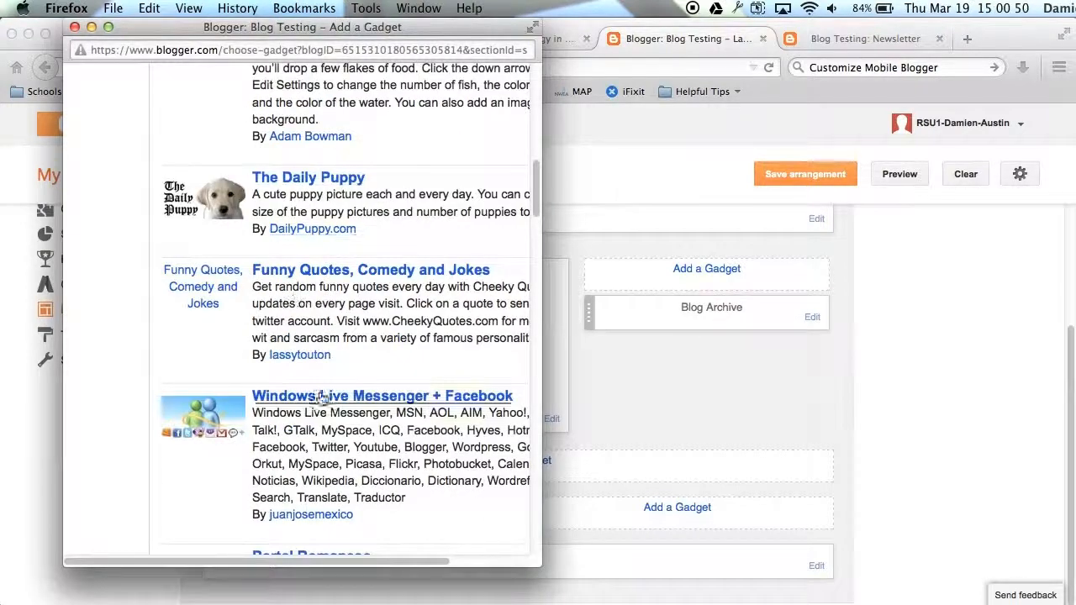
click(74, 27)
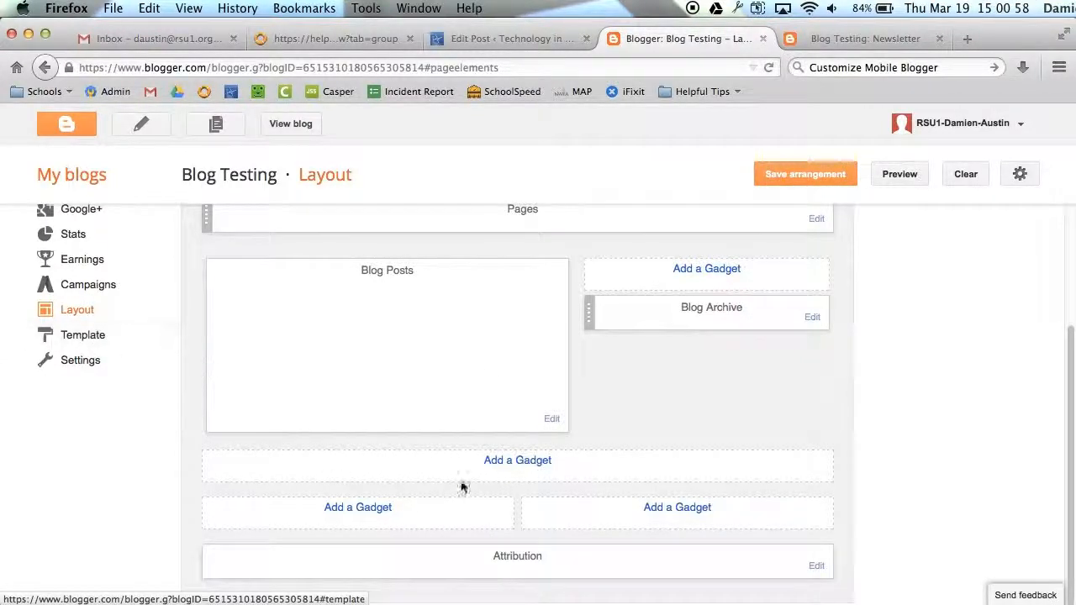
Open the blog's template page and start customizing the live template in the Template Designer
click(94, 335)
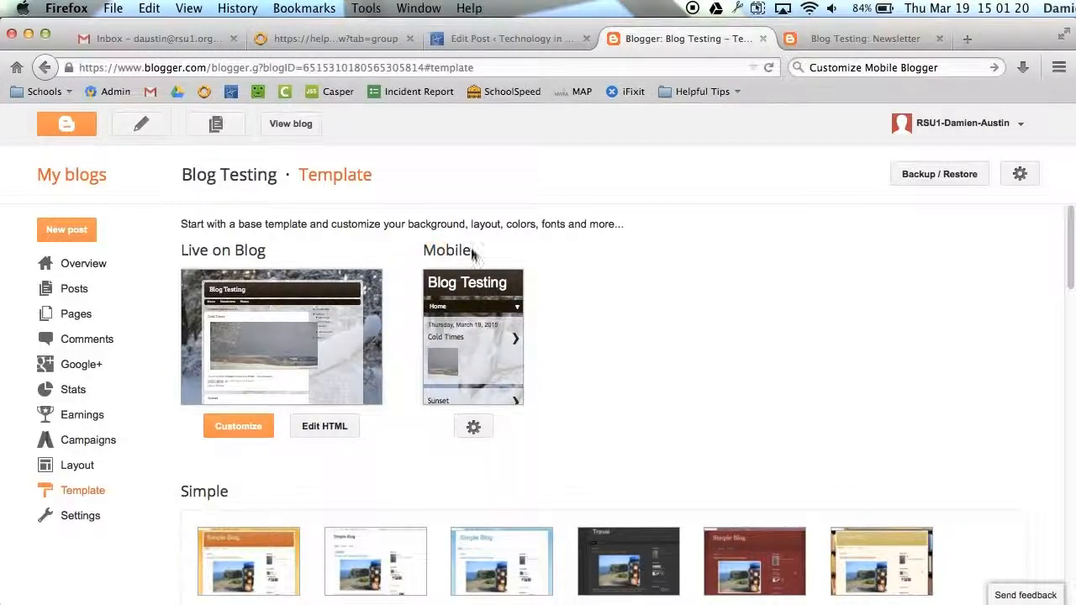
drag(265, 248, 180, 248)
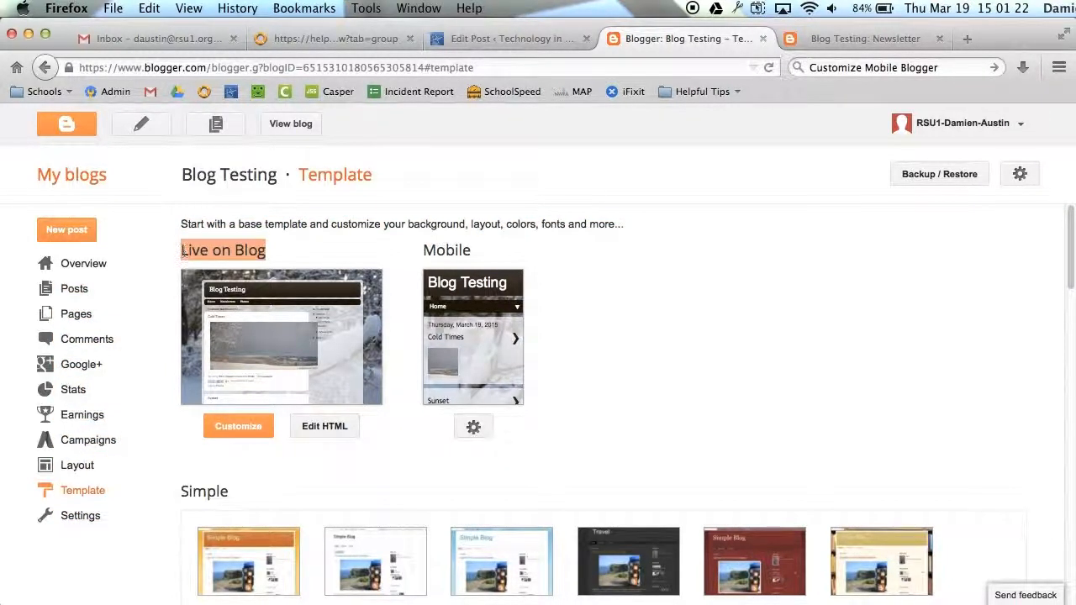
click(200, 254)
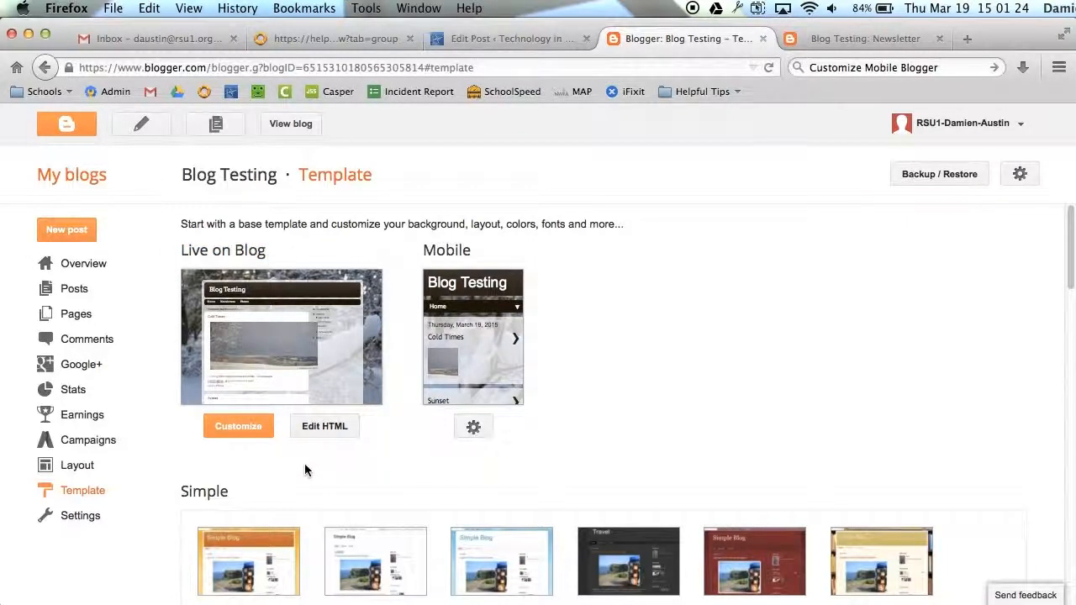
click(241, 433)
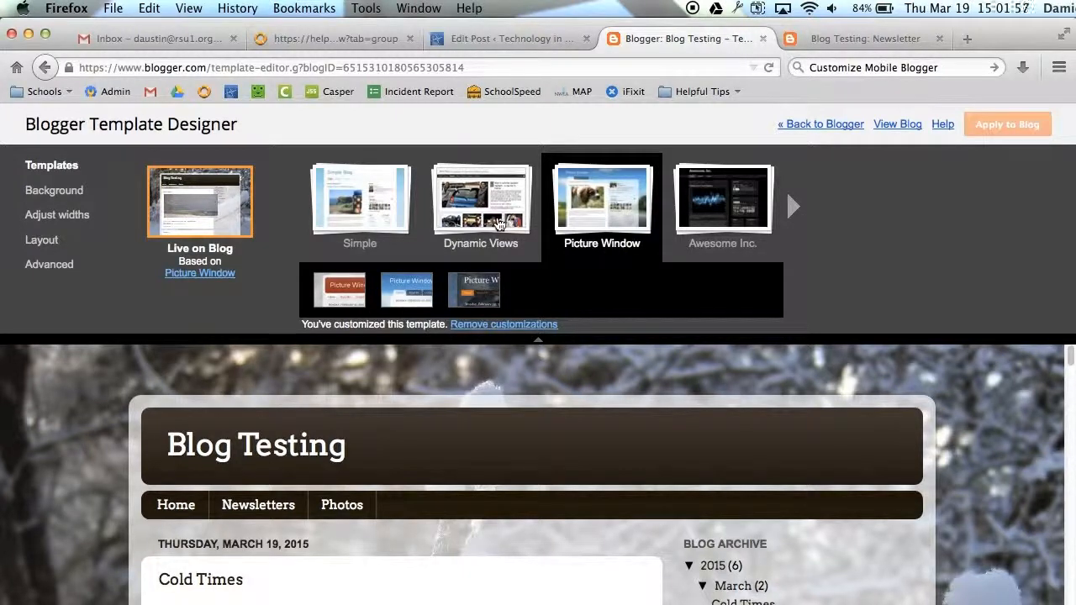
Try the Dynamic Views template and pick another view from the Classic view list in the blog preview
click(502, 222)
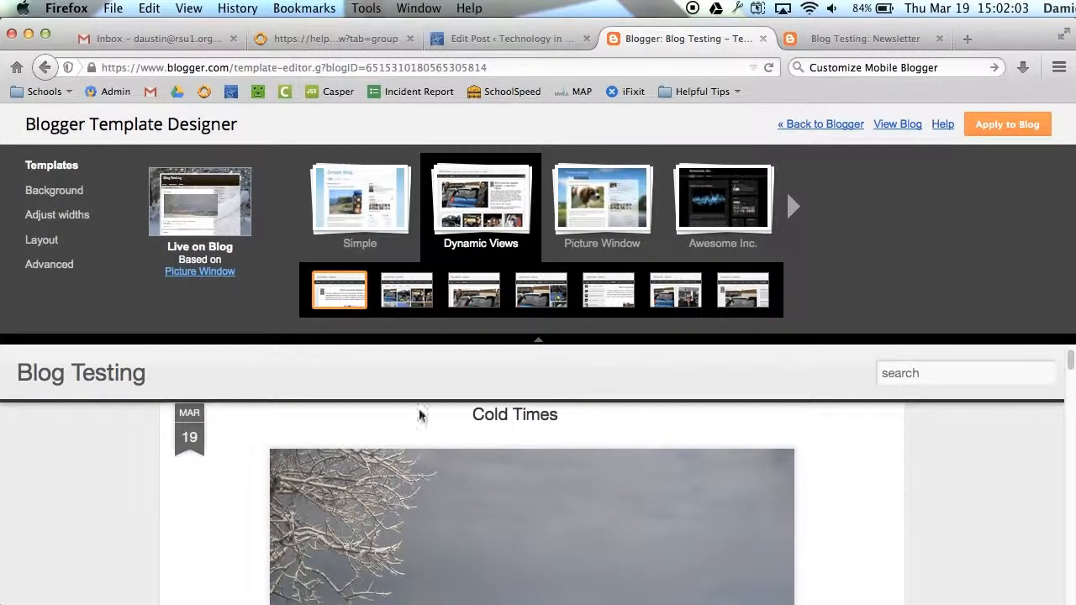
click(60, 415)
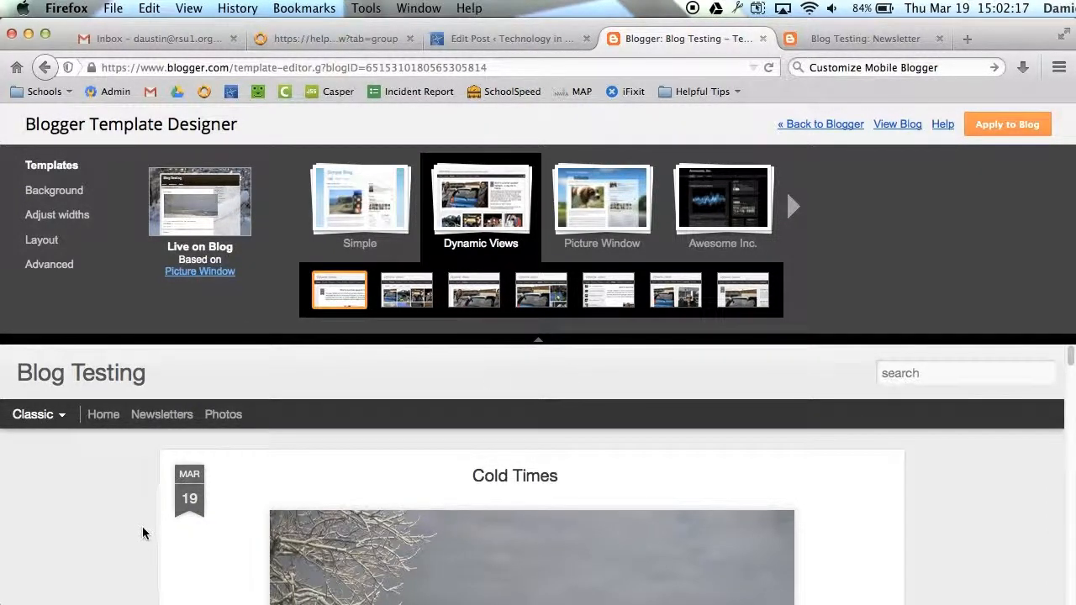
scroll(139, 532, down, 10)
scroll(133, 527, up, 10)
click(58, 412)
click(34, 519)
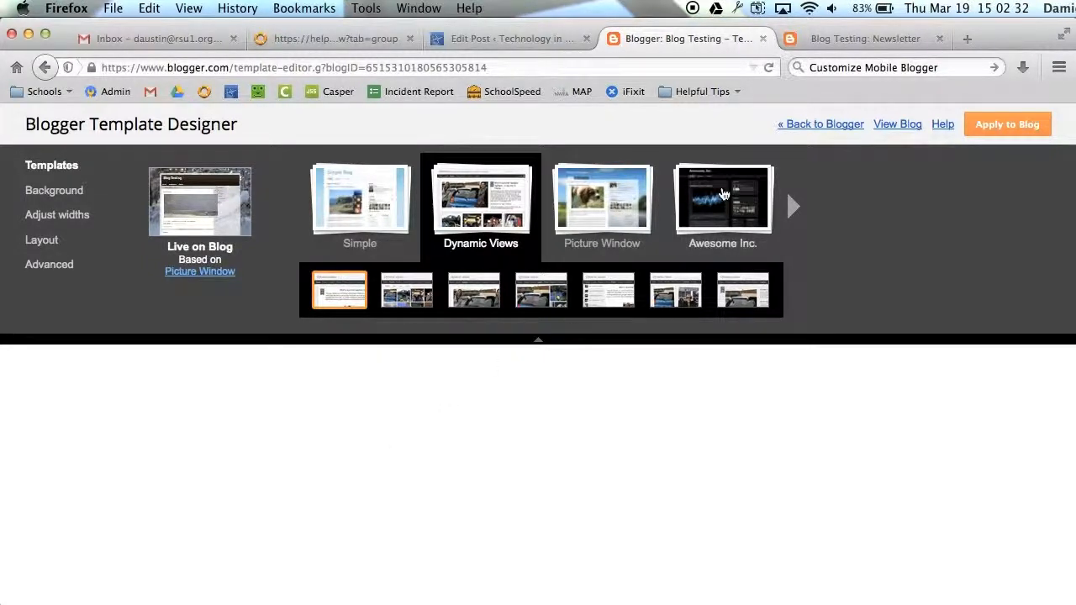
Select the Picture Window template and view the gallery of background images, cancelling it without choosing one
click(606, 219)
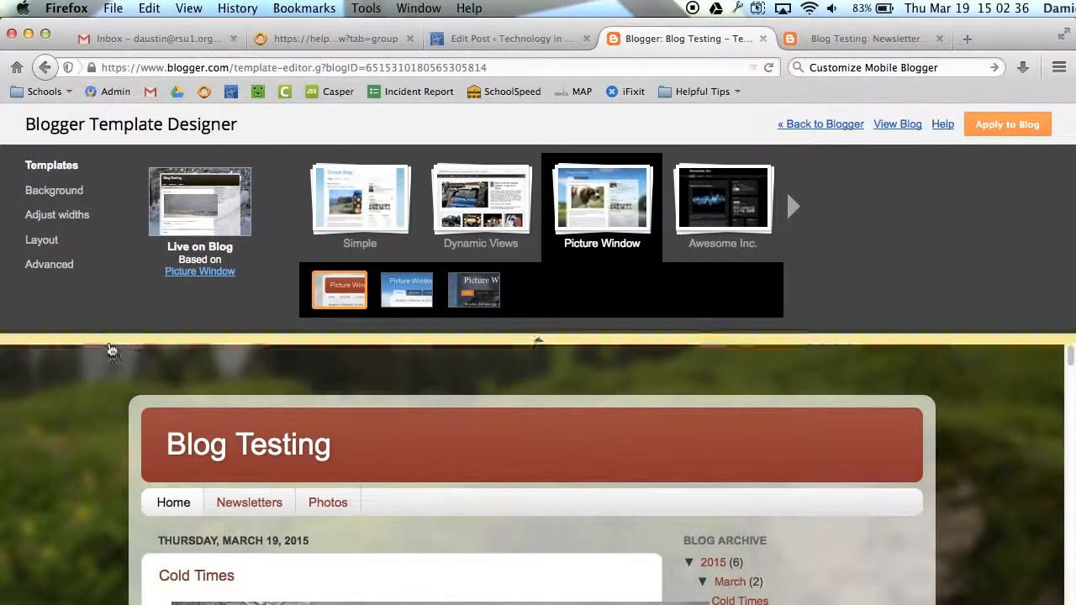
click(59, 192)
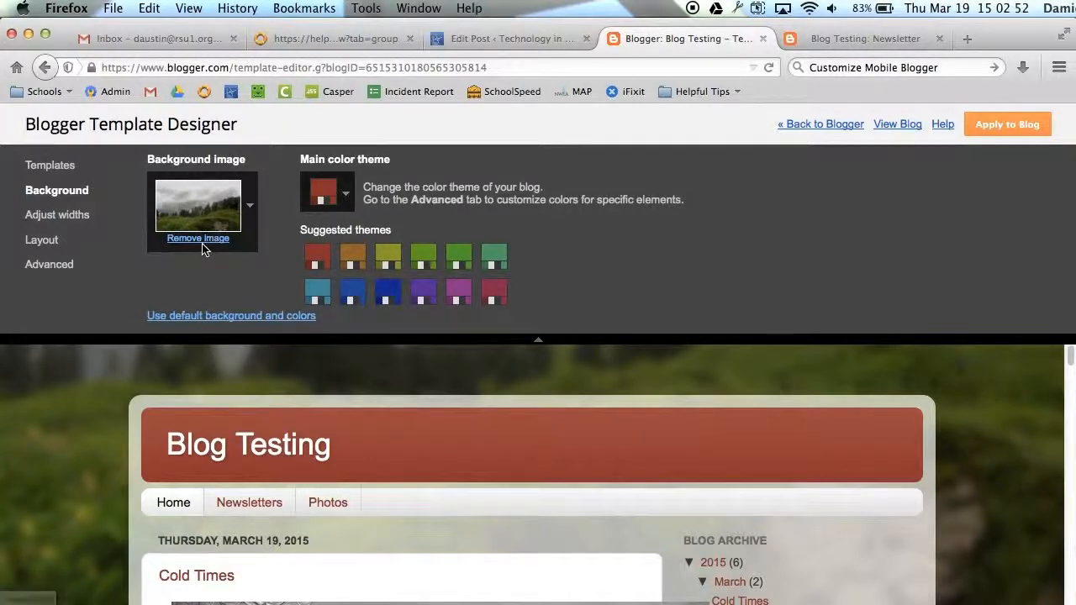
click(236, 219)
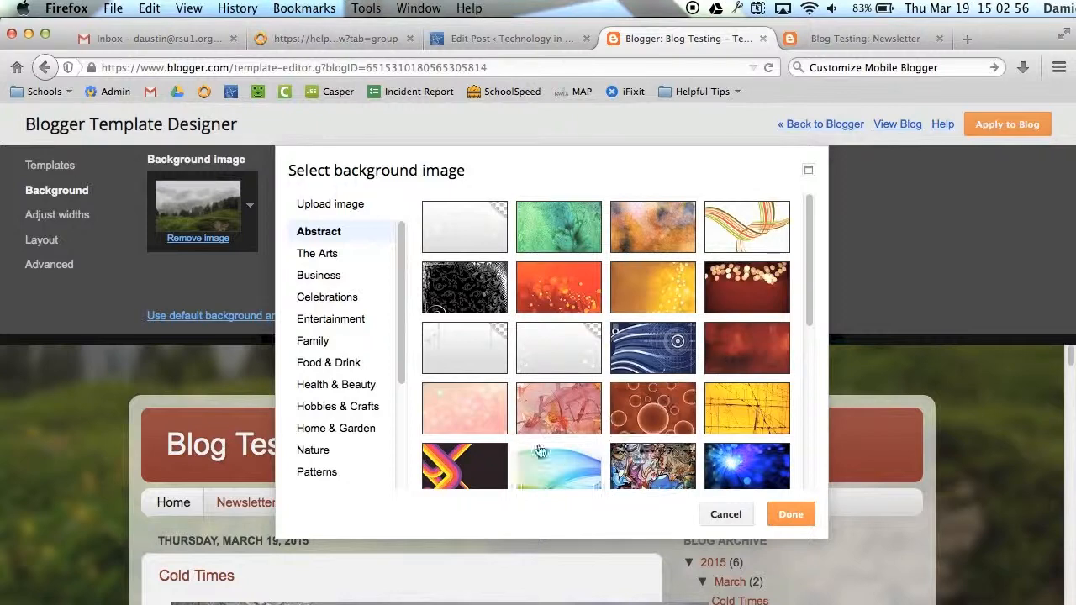
click(726, 516)
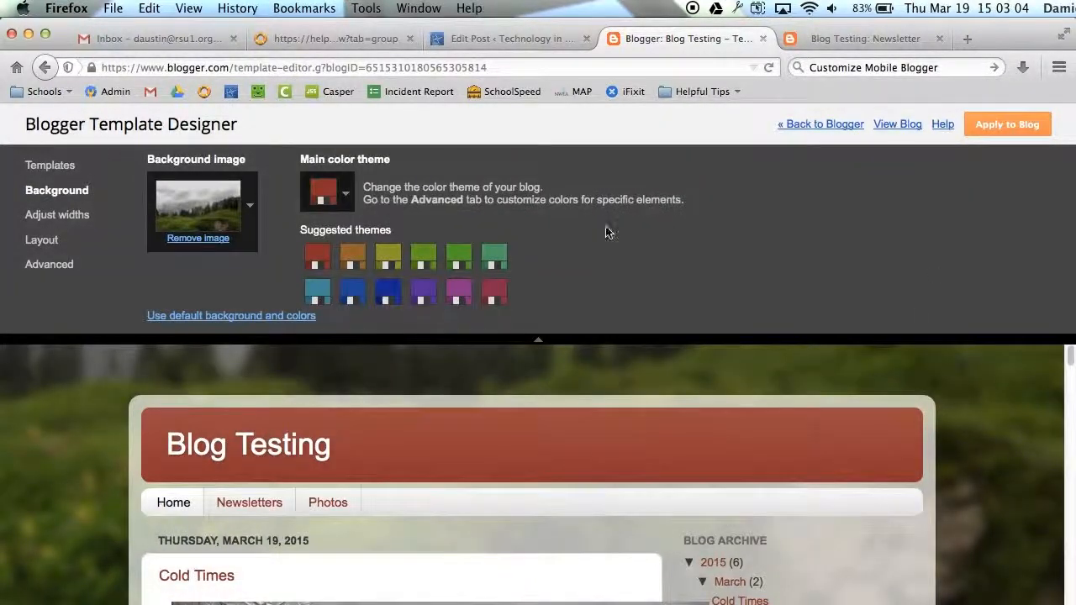
Try the blue and green suggested color themes, and set the blog's main color theme to purple
click(352, 292)
click(460, 257)
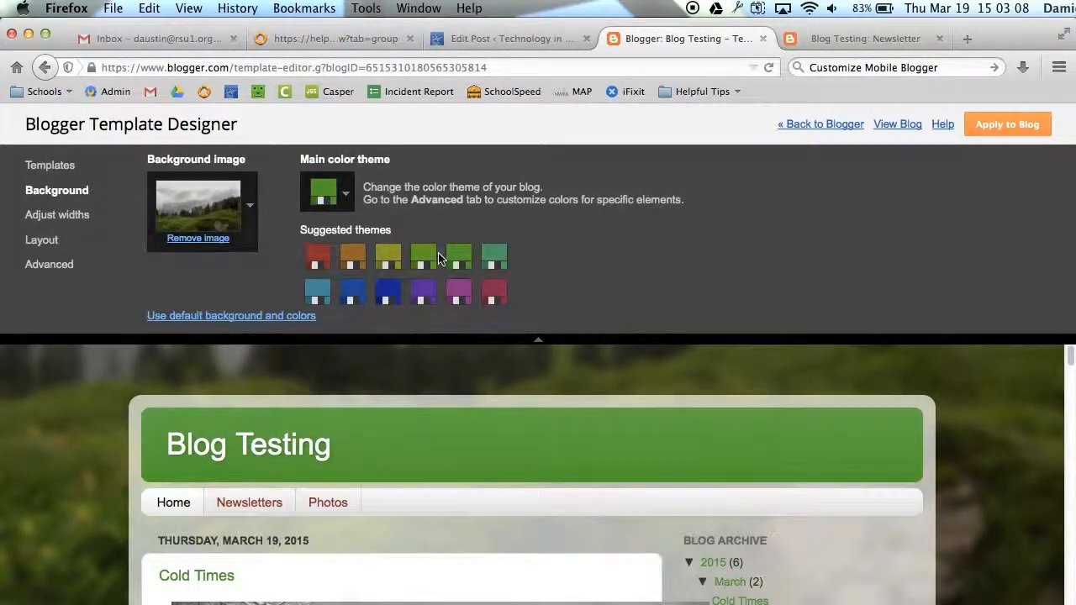
click(424, 292)
Set the width of the entire blog to 1060 px and check how the post photos fit their column
click(57, 215)
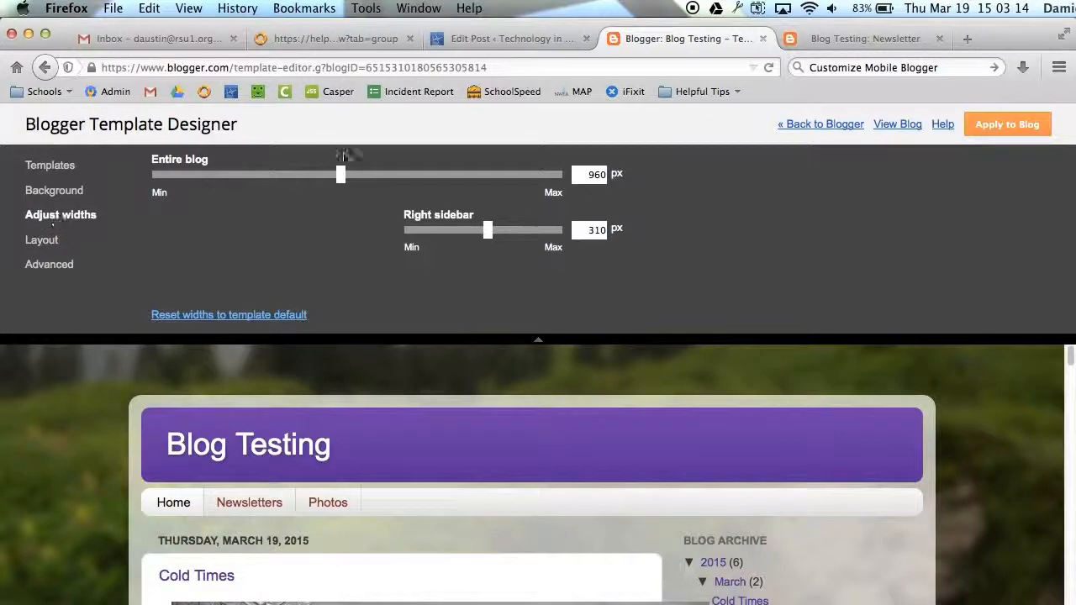
scroll(538, 445, down, 10)
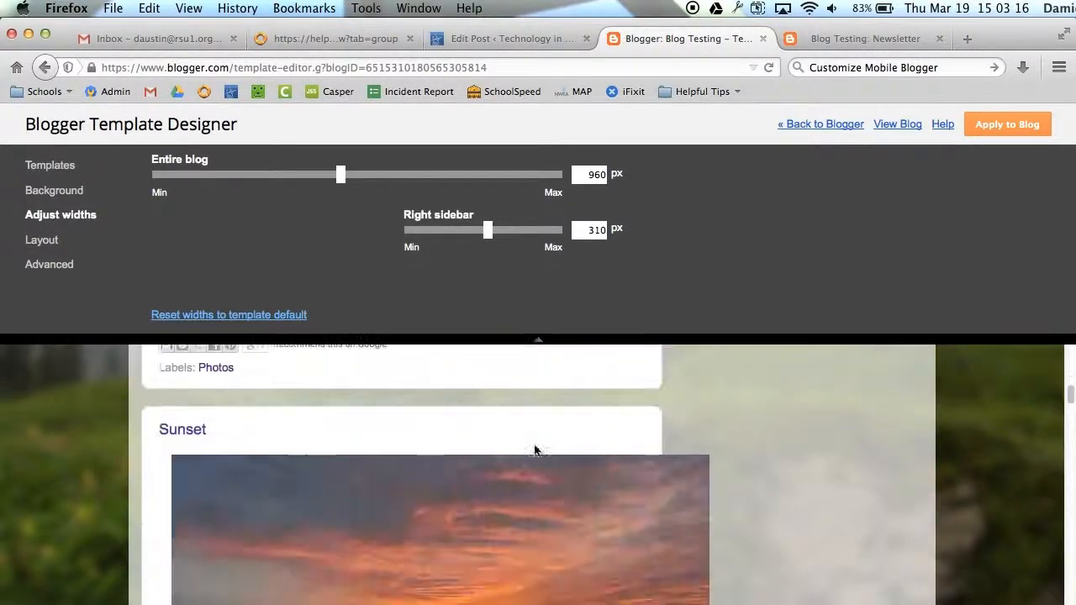
scroll(537, 443, up, 6)
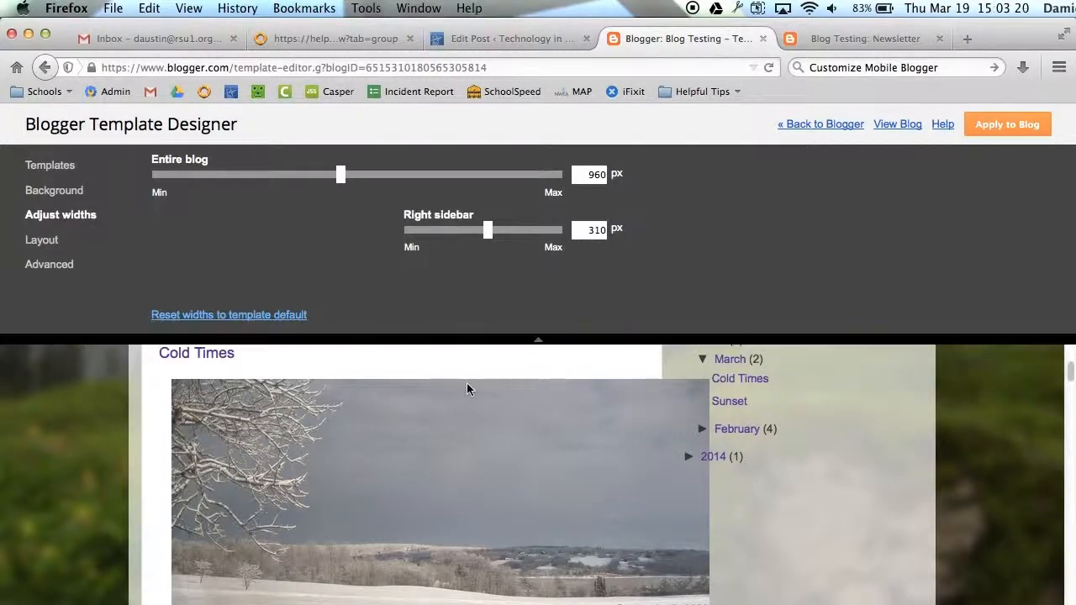
scroll(433, 387, down, 2)
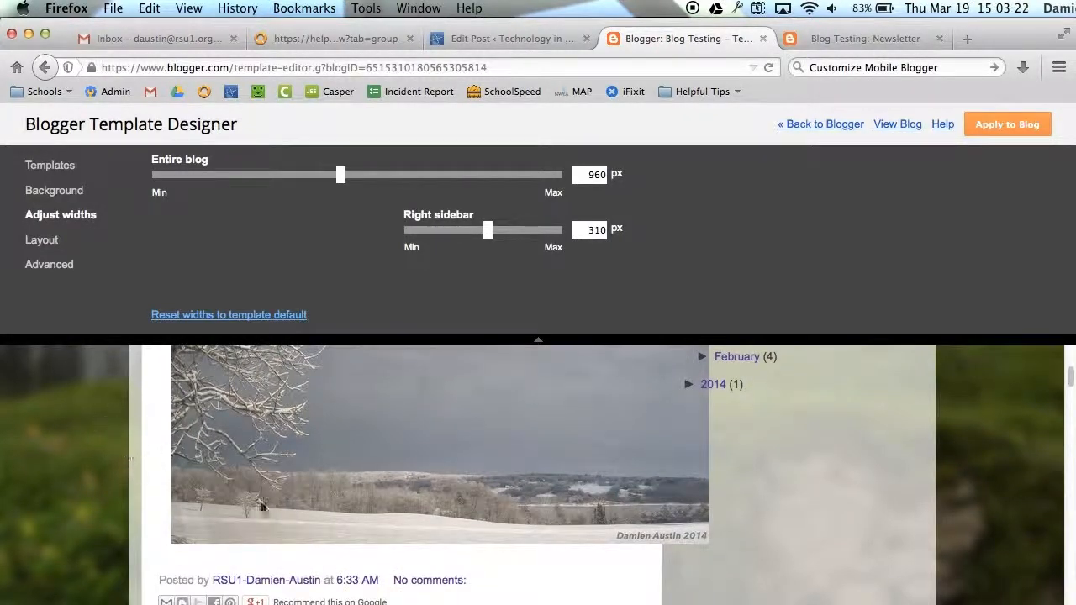
scroll(284, 468, down, 2)
scroll(284, 468, up, 3)
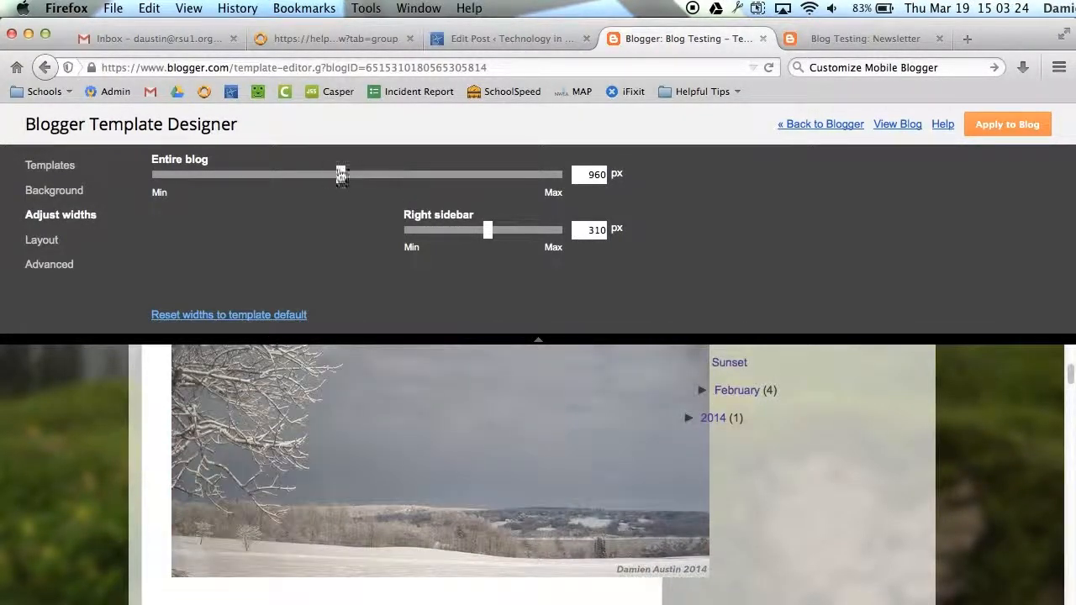
drag(341, 178, 383, 184)
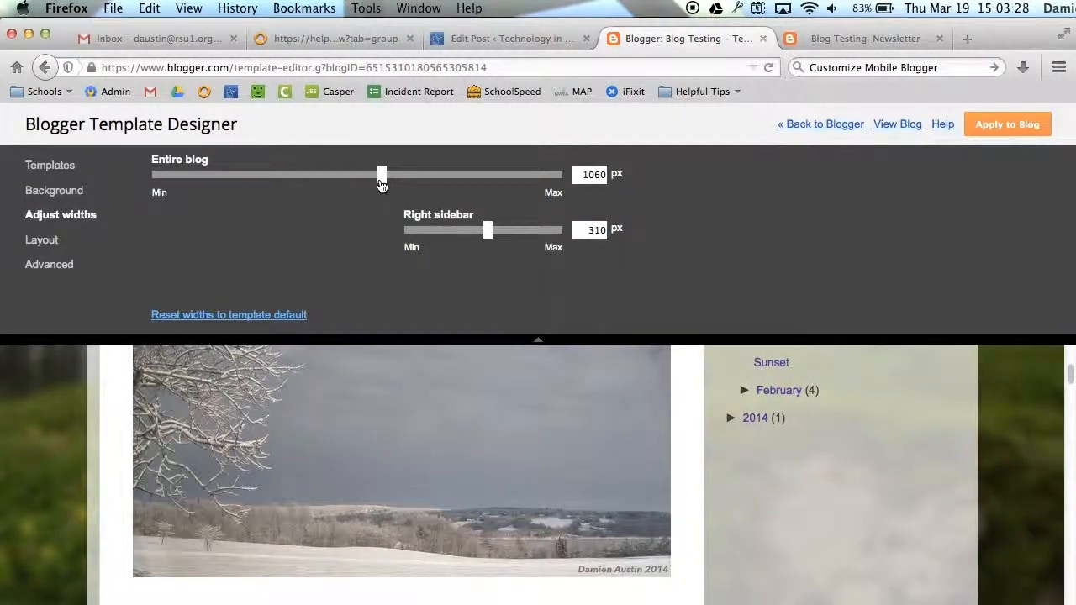
scroll(467, 385, down, 3)
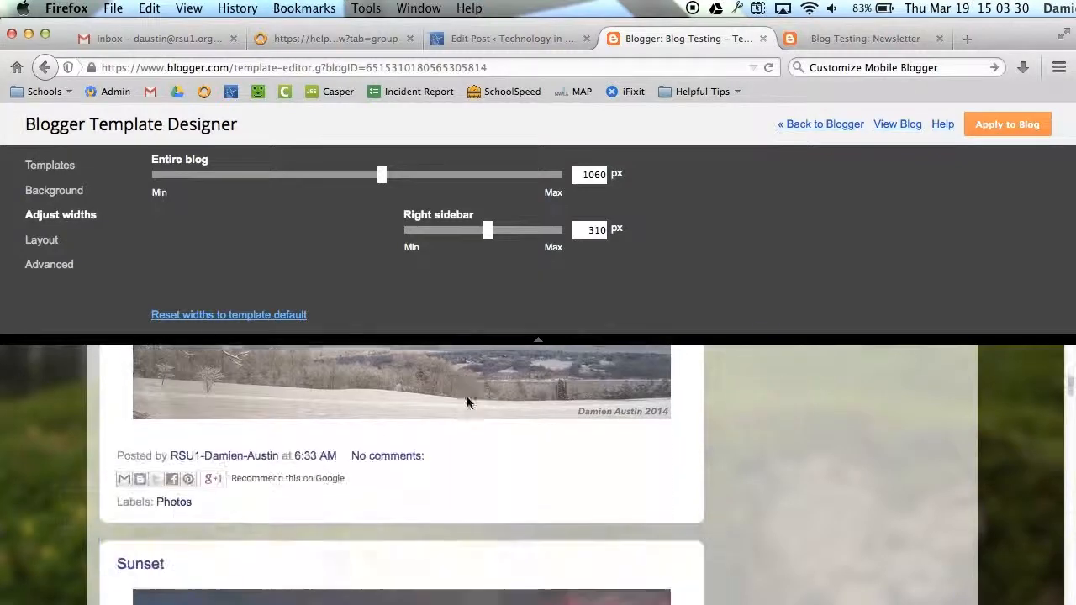
scroll(593, 389, up, 7)
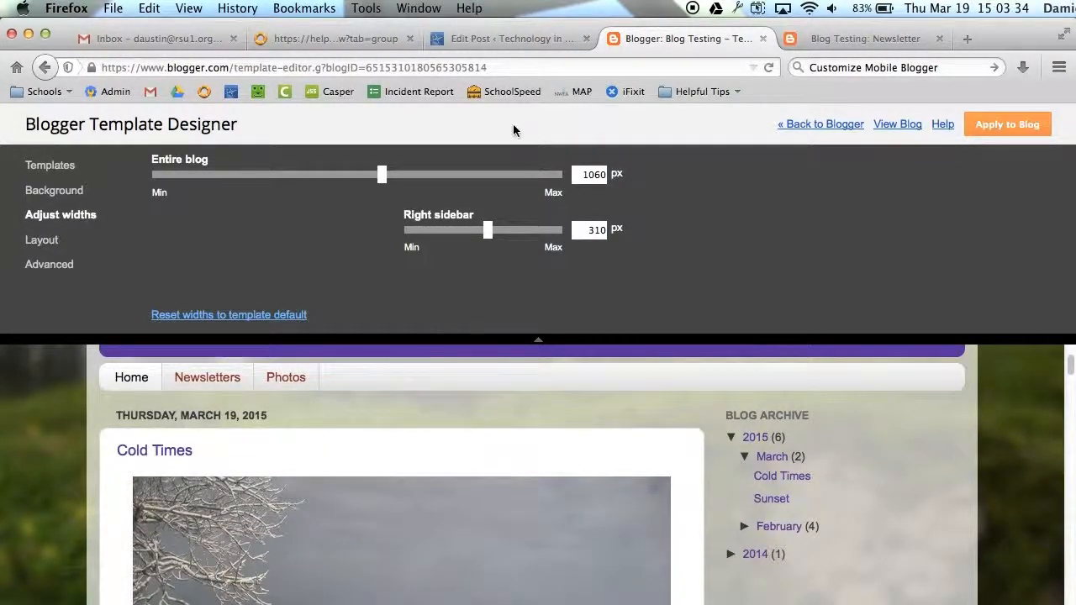
Reduce the right sidebar's width to 160 px and check the posts in the preview
drag(487, 233, 428, 254)
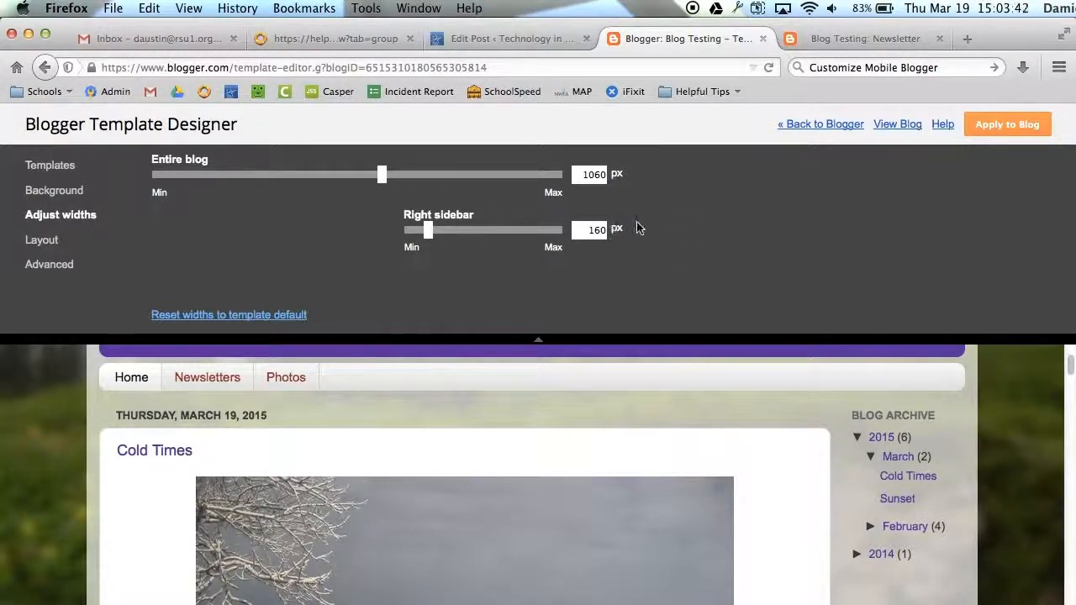
scroll(649, 449, down, 5)
scroll(648, 451, down, 5)
scroll(647, 452, up, 5)
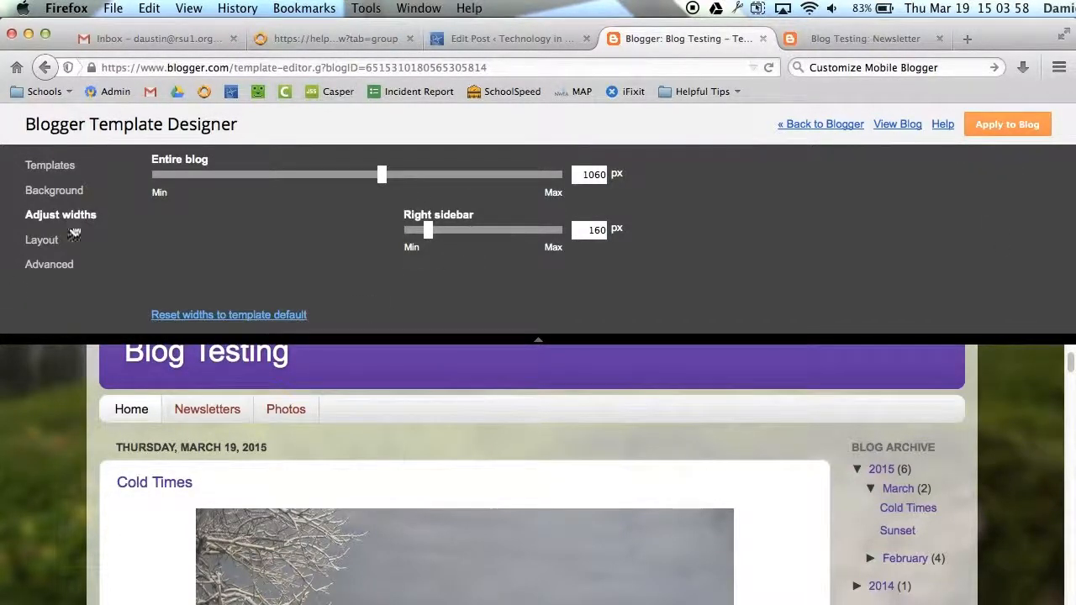
Set the body layout to one wide column with a single right sidebar and check the gadget arrangement
click(42, 240)
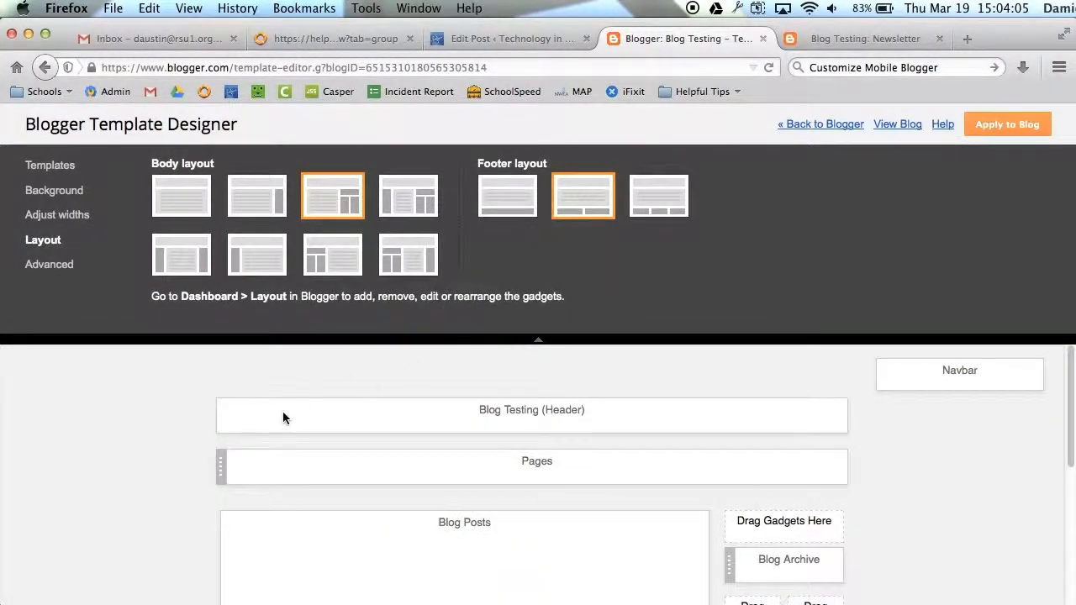
scroll(192, 525, down, 5)
scroll(187, 501, up, 5)
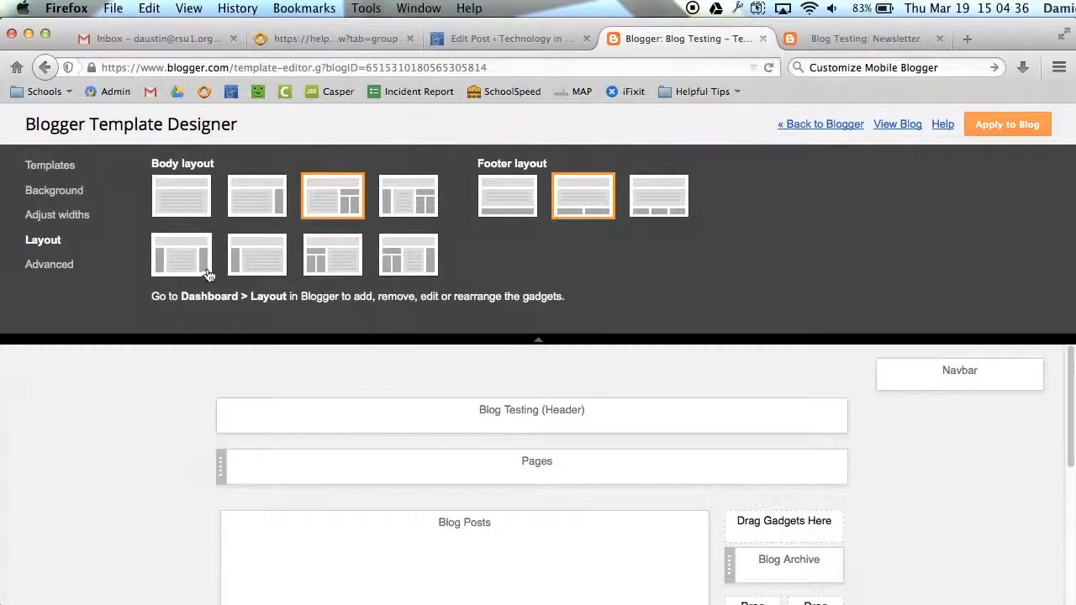
click(257, 208)
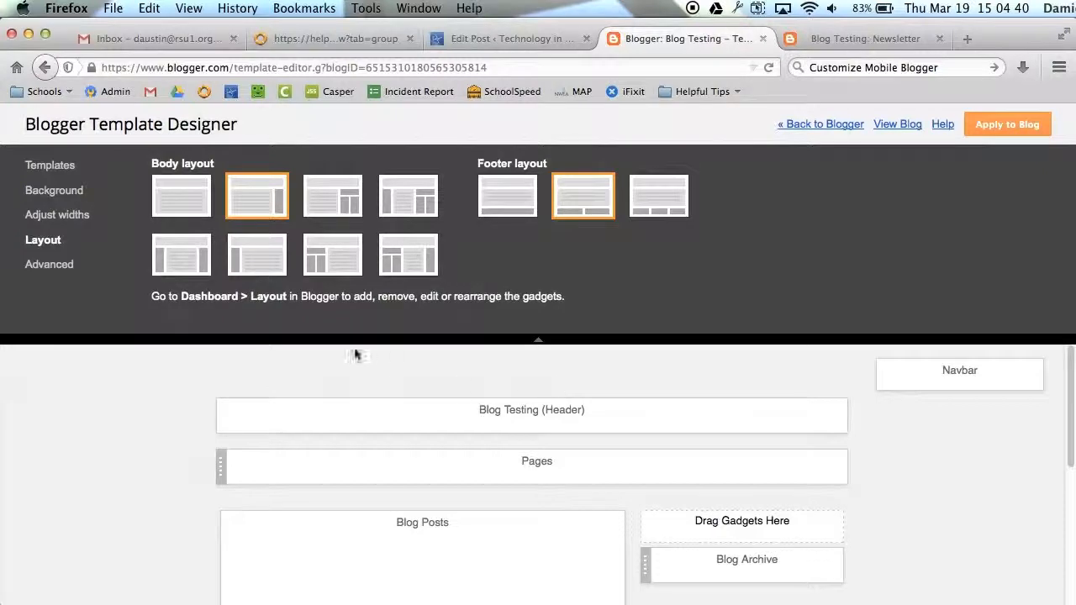
scroll(733, 528, down, 2)
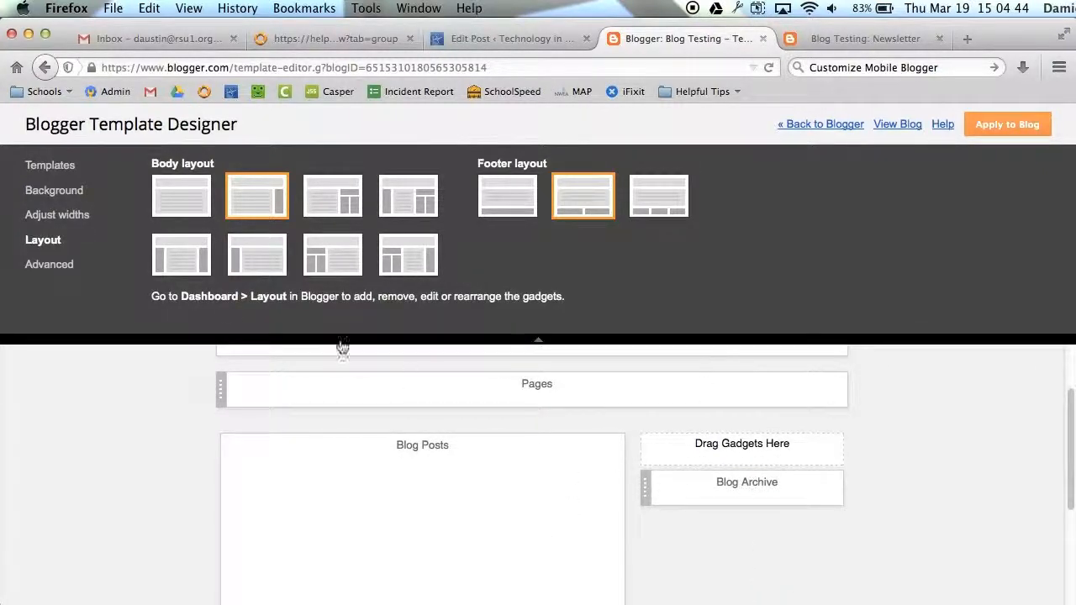
Try the single left sidebar, return to the right sidebar layout, and choose the one-section footer layout
click(259, 254)
click(261, 215)
click(504, 212)
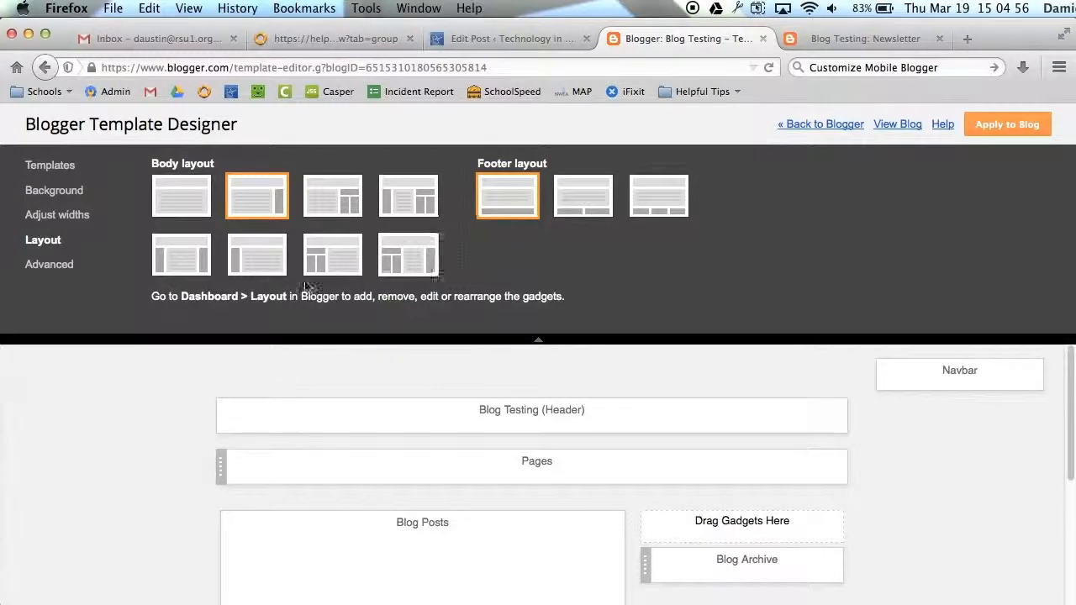
Set the advanced page text font to Times New Roman and review the background color settings against the blog preview
click(51, 265)
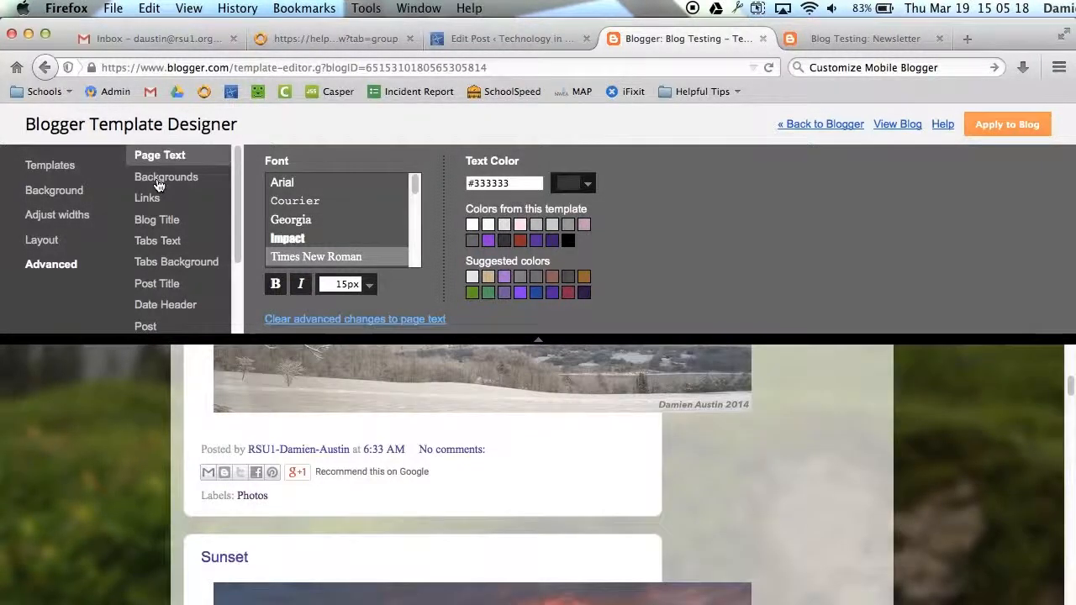
click(168, 179)
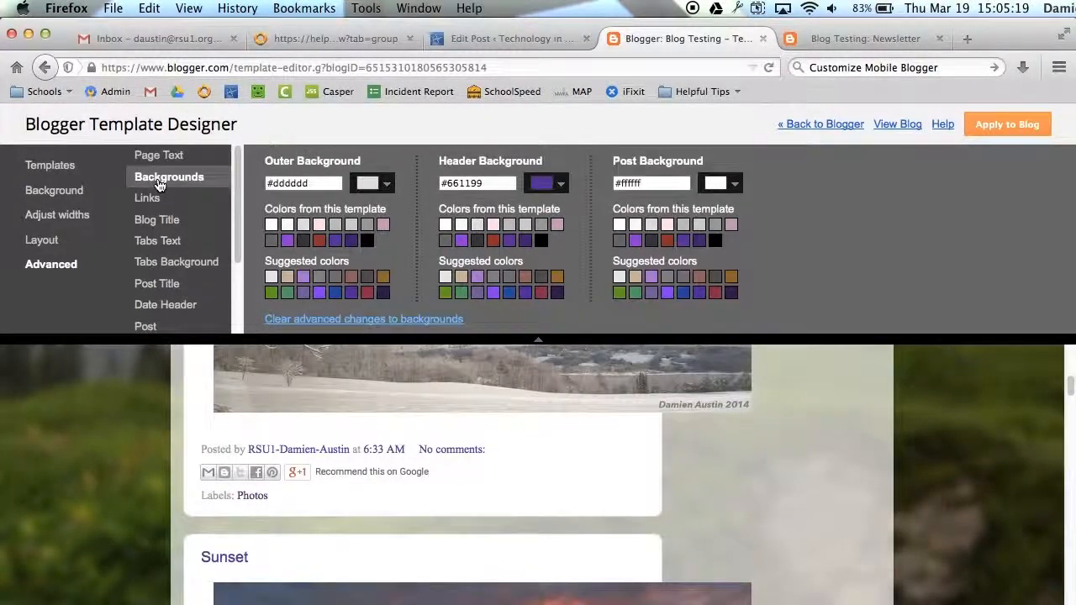
scroll(149, 413, down, 2)
scroll(148, 403, up, 10)
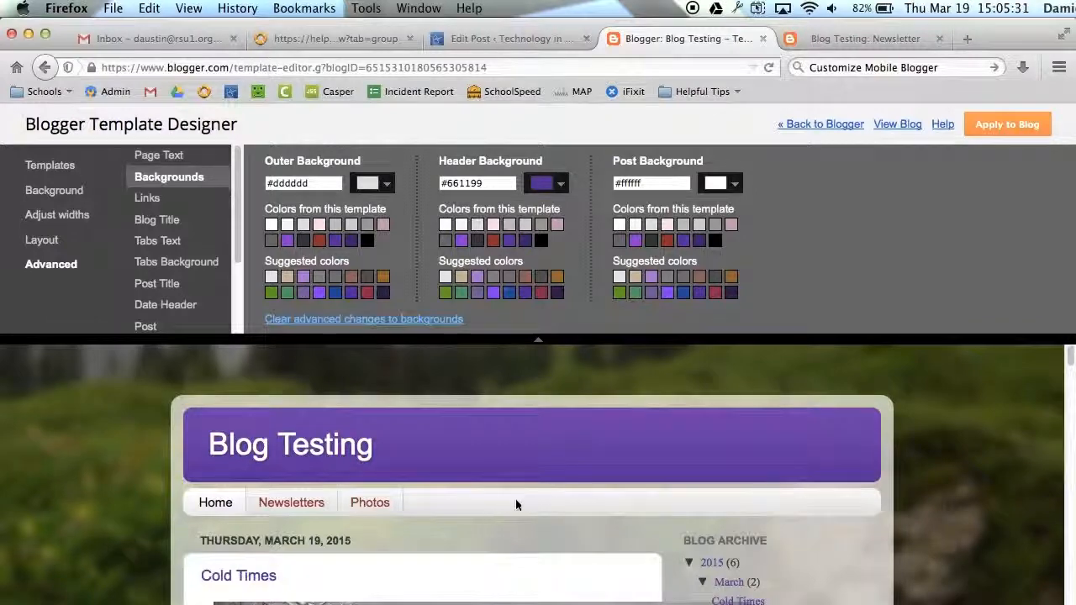
scroll(588, 528, down, 15)
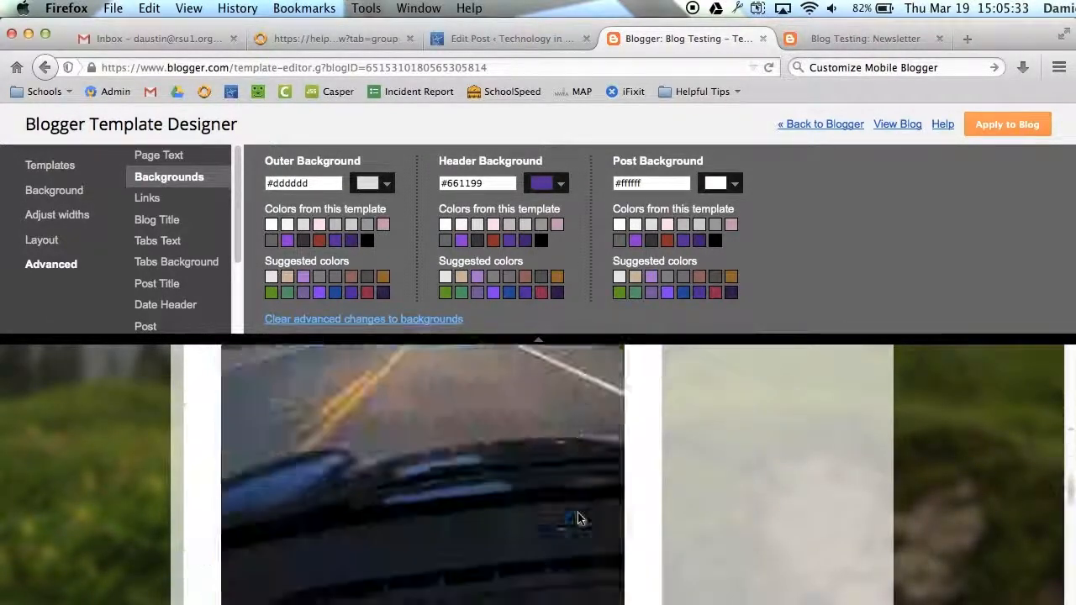
scroll(579, 516, up, 15)
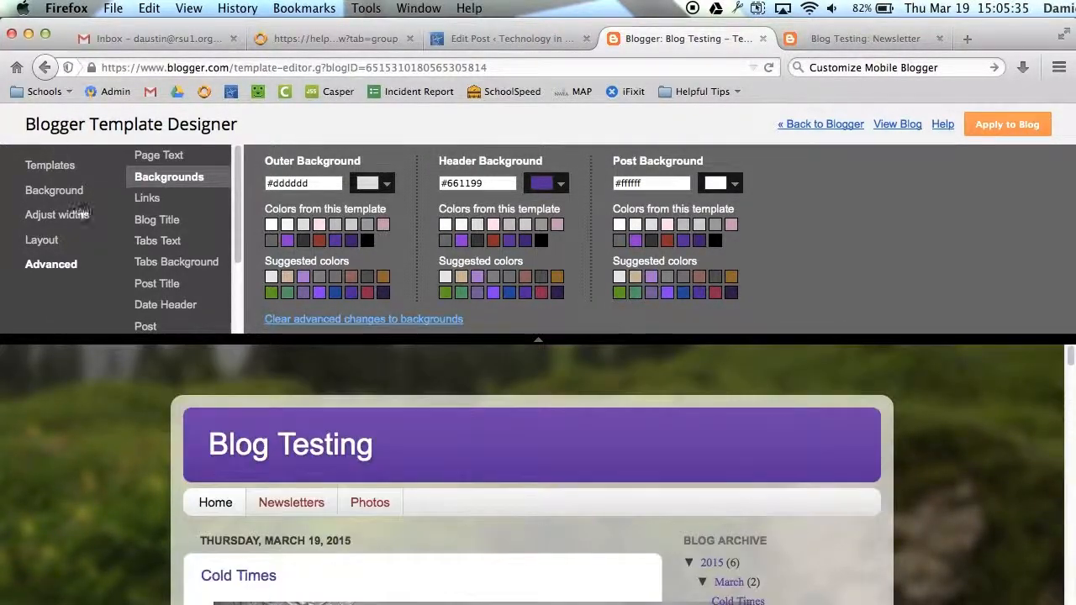
Examine the advanced settings for the tabs background, tabs text, blog title, post title and date header, checking the areas they affect
click(174, 265)
click(150, 242)
click(157, 224)
click(156, 246)
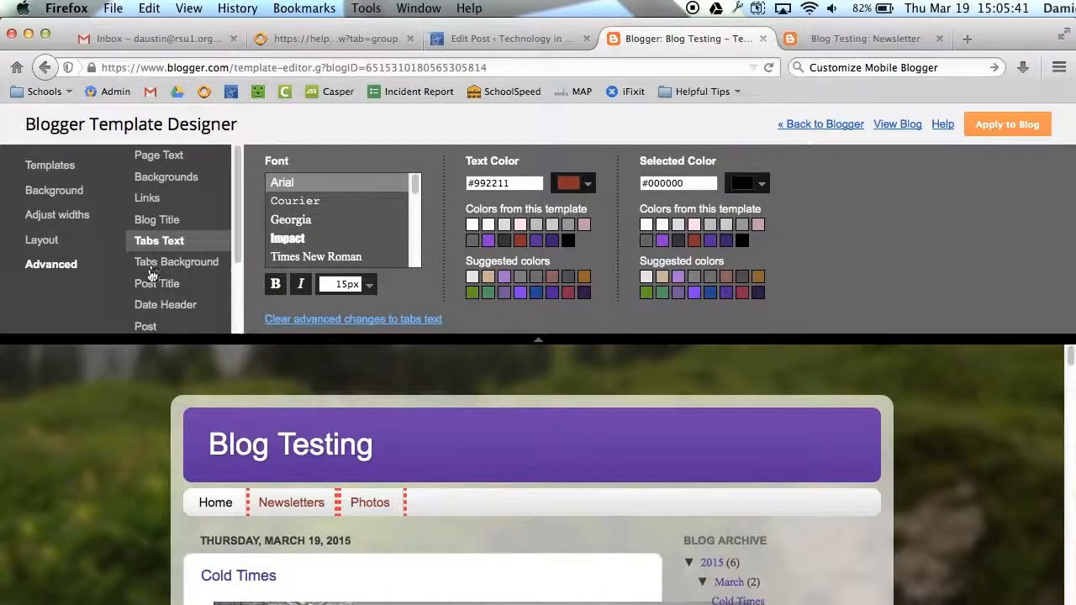
click(151, 266)
click(156, 286)
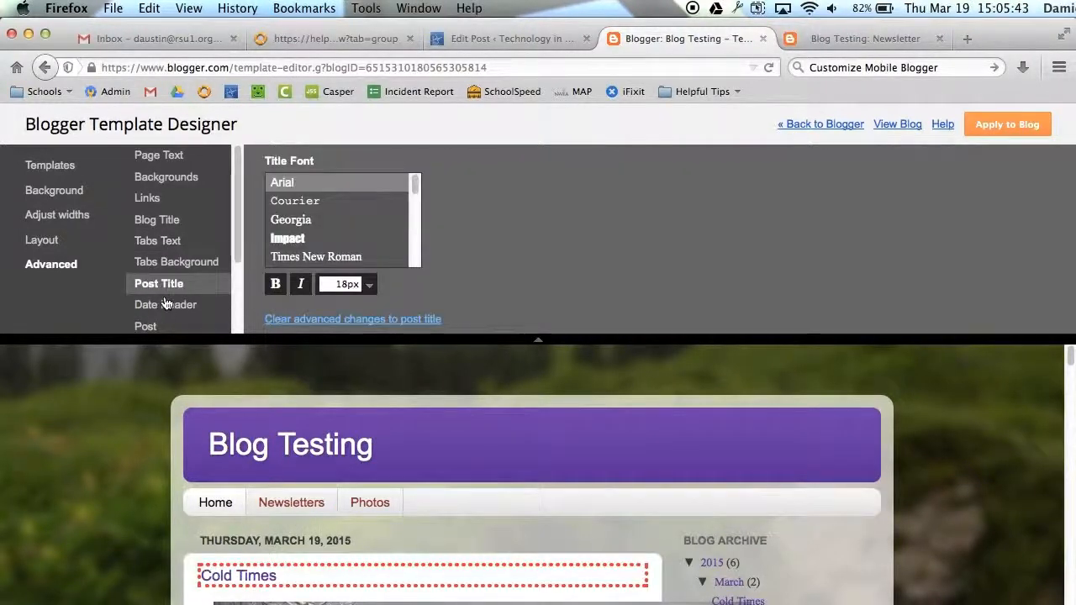
click(165, 304)
scroll(190, 303, down, 2)
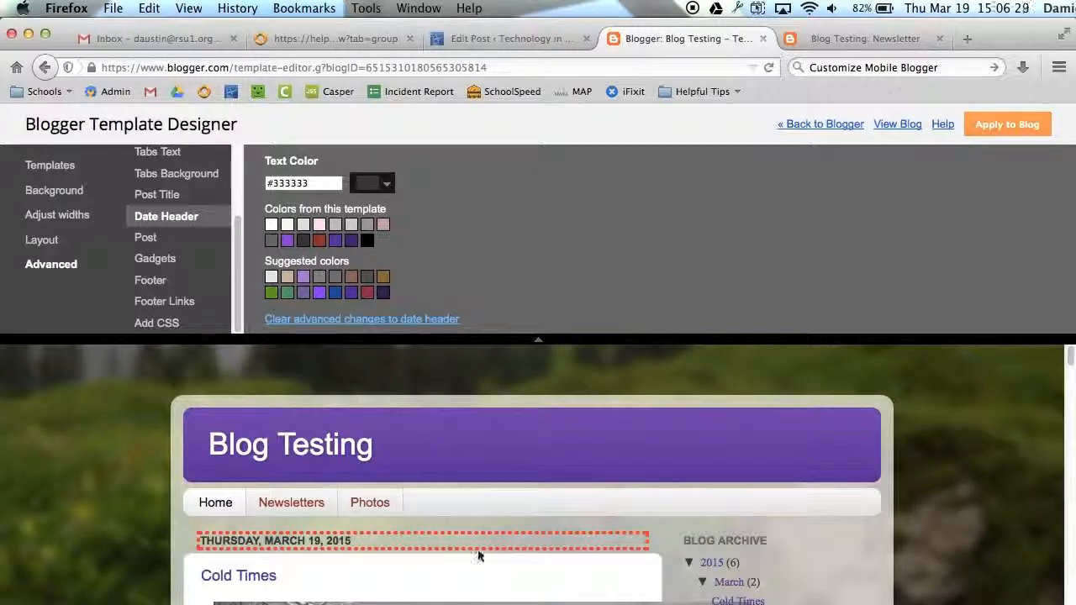
scroll(454, 555, down, 6)
scroll(457, 552, up, 6)
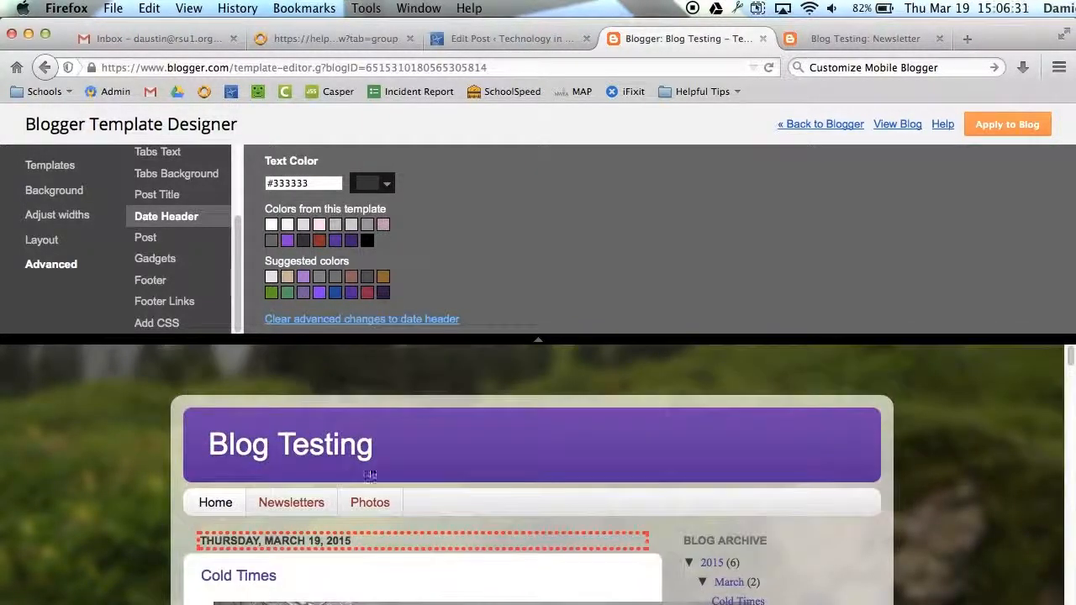
Open the empty custom CSS editor, glance at the WordPress draft post, and return to the Blogger Template Designer
click(159, 323)
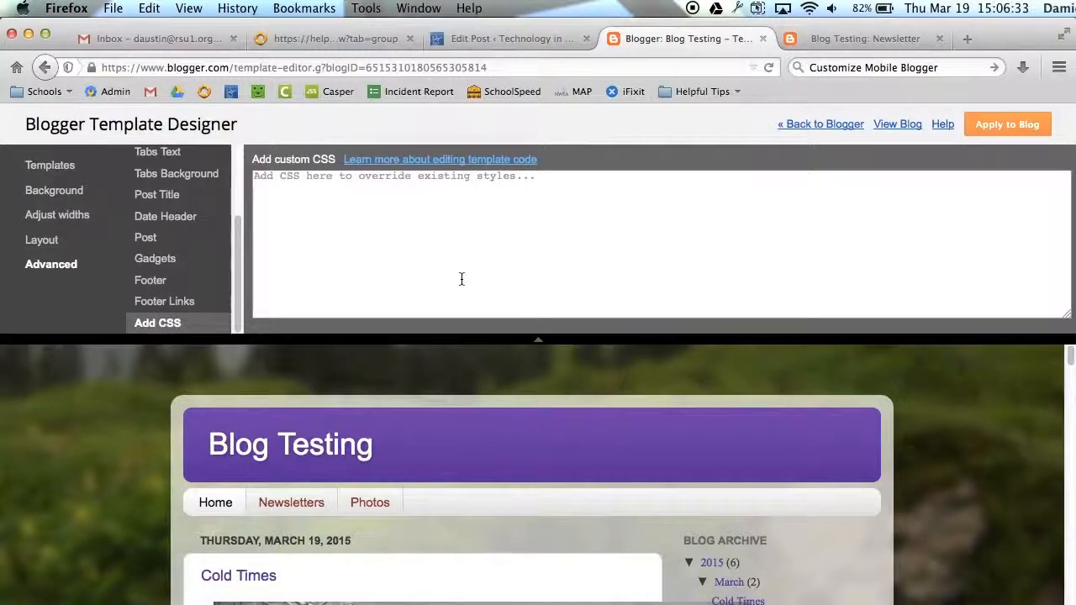
click(462, 279)
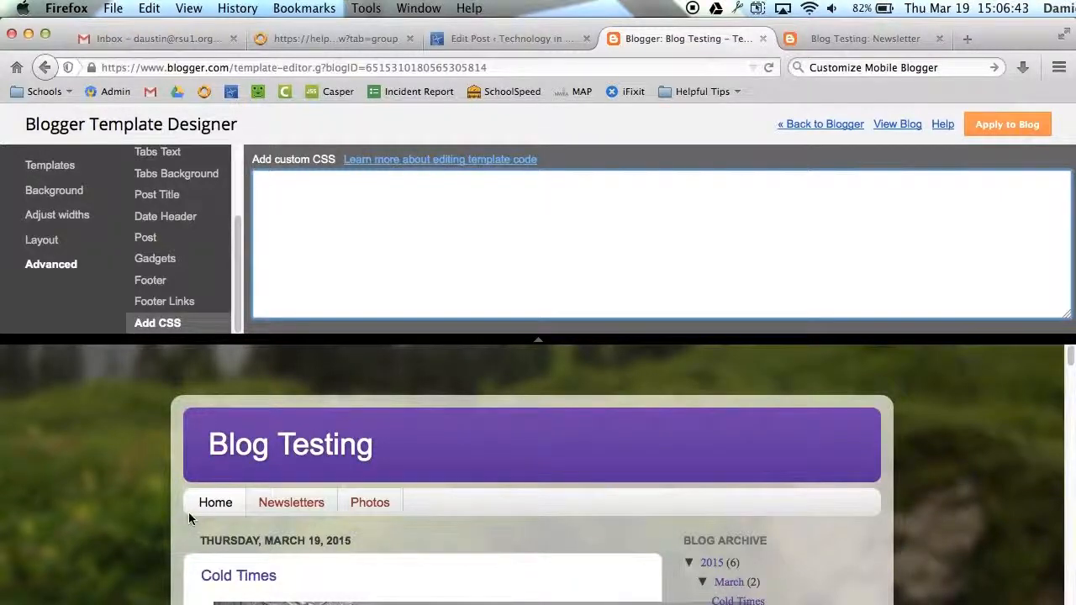
scroll(199, 286, up, 3)
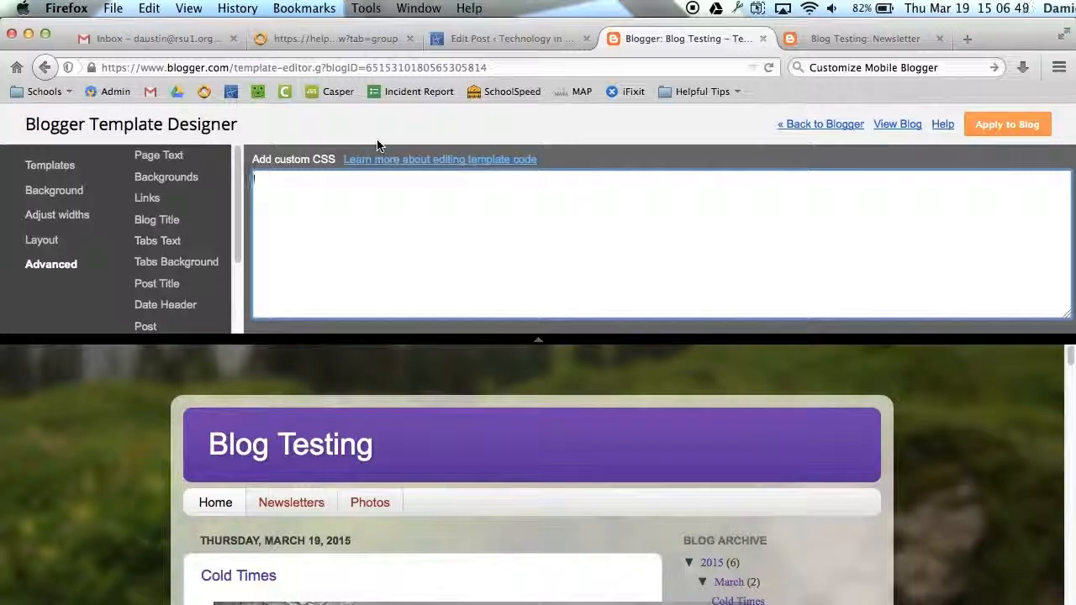
click(502, 41)
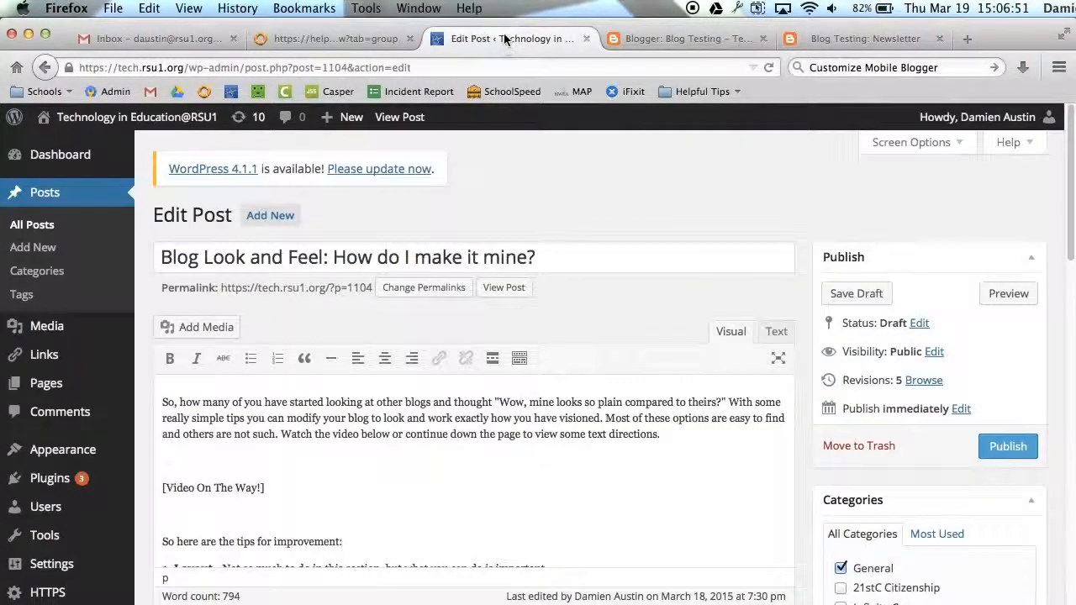
click(654, 32)
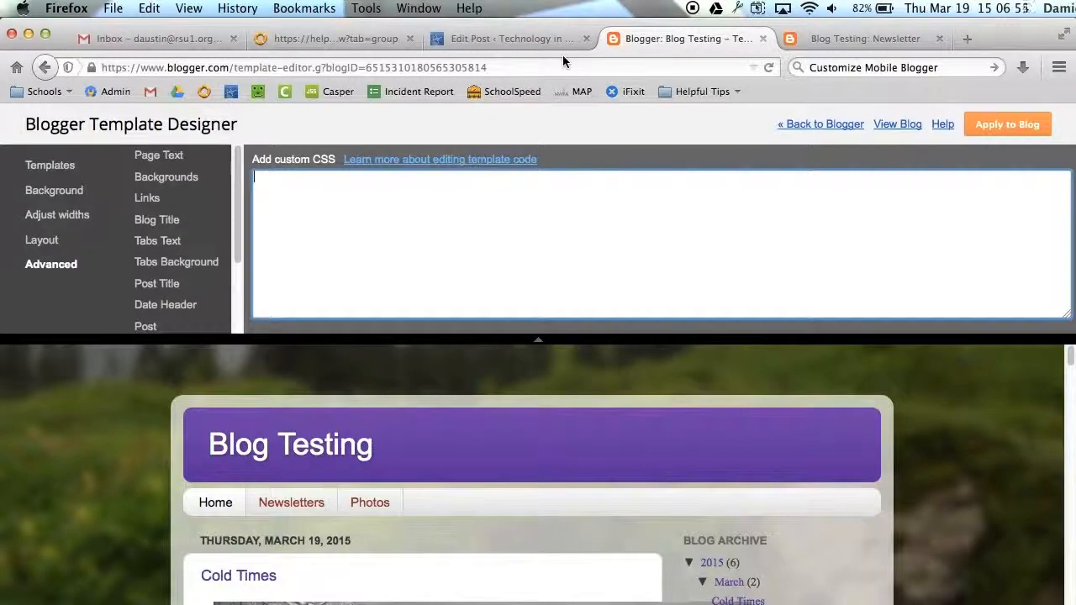